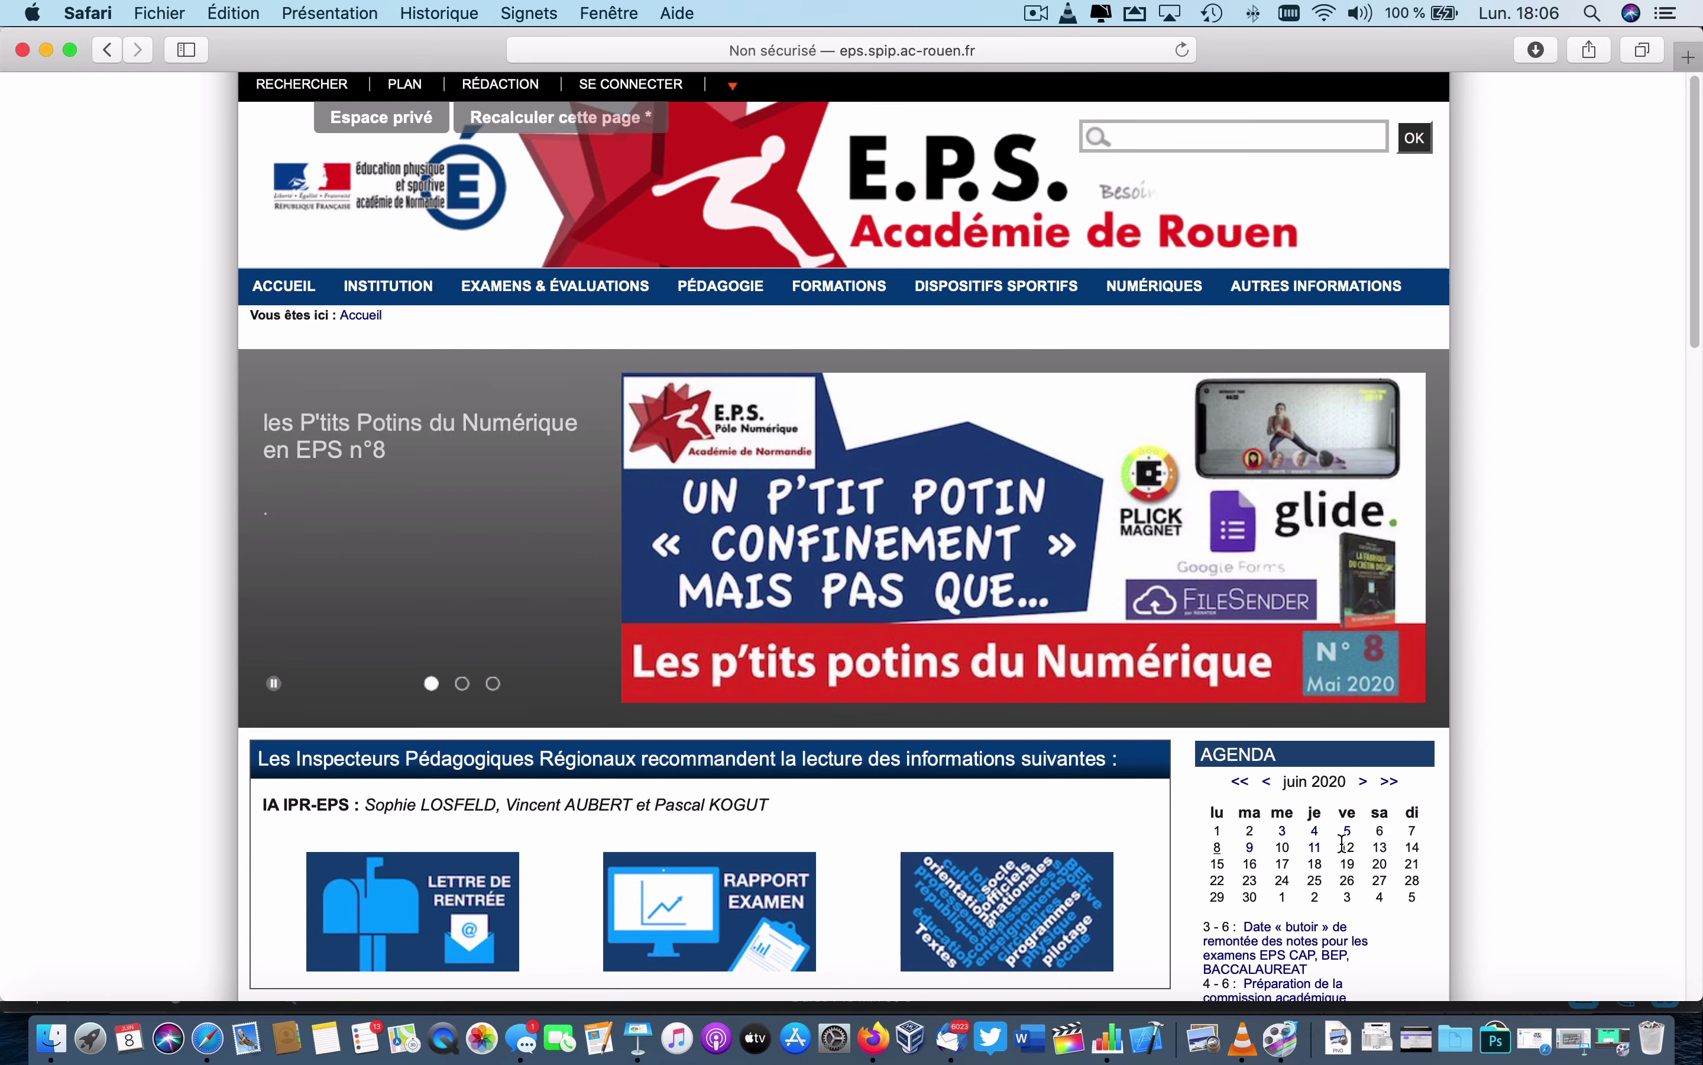
Step: Sign in to iPackEPS through the EPS site's Collège & Lycée shortcut and ARENA's Enquêtes et Pilotage category
scroll(1343, 843, down, 10)
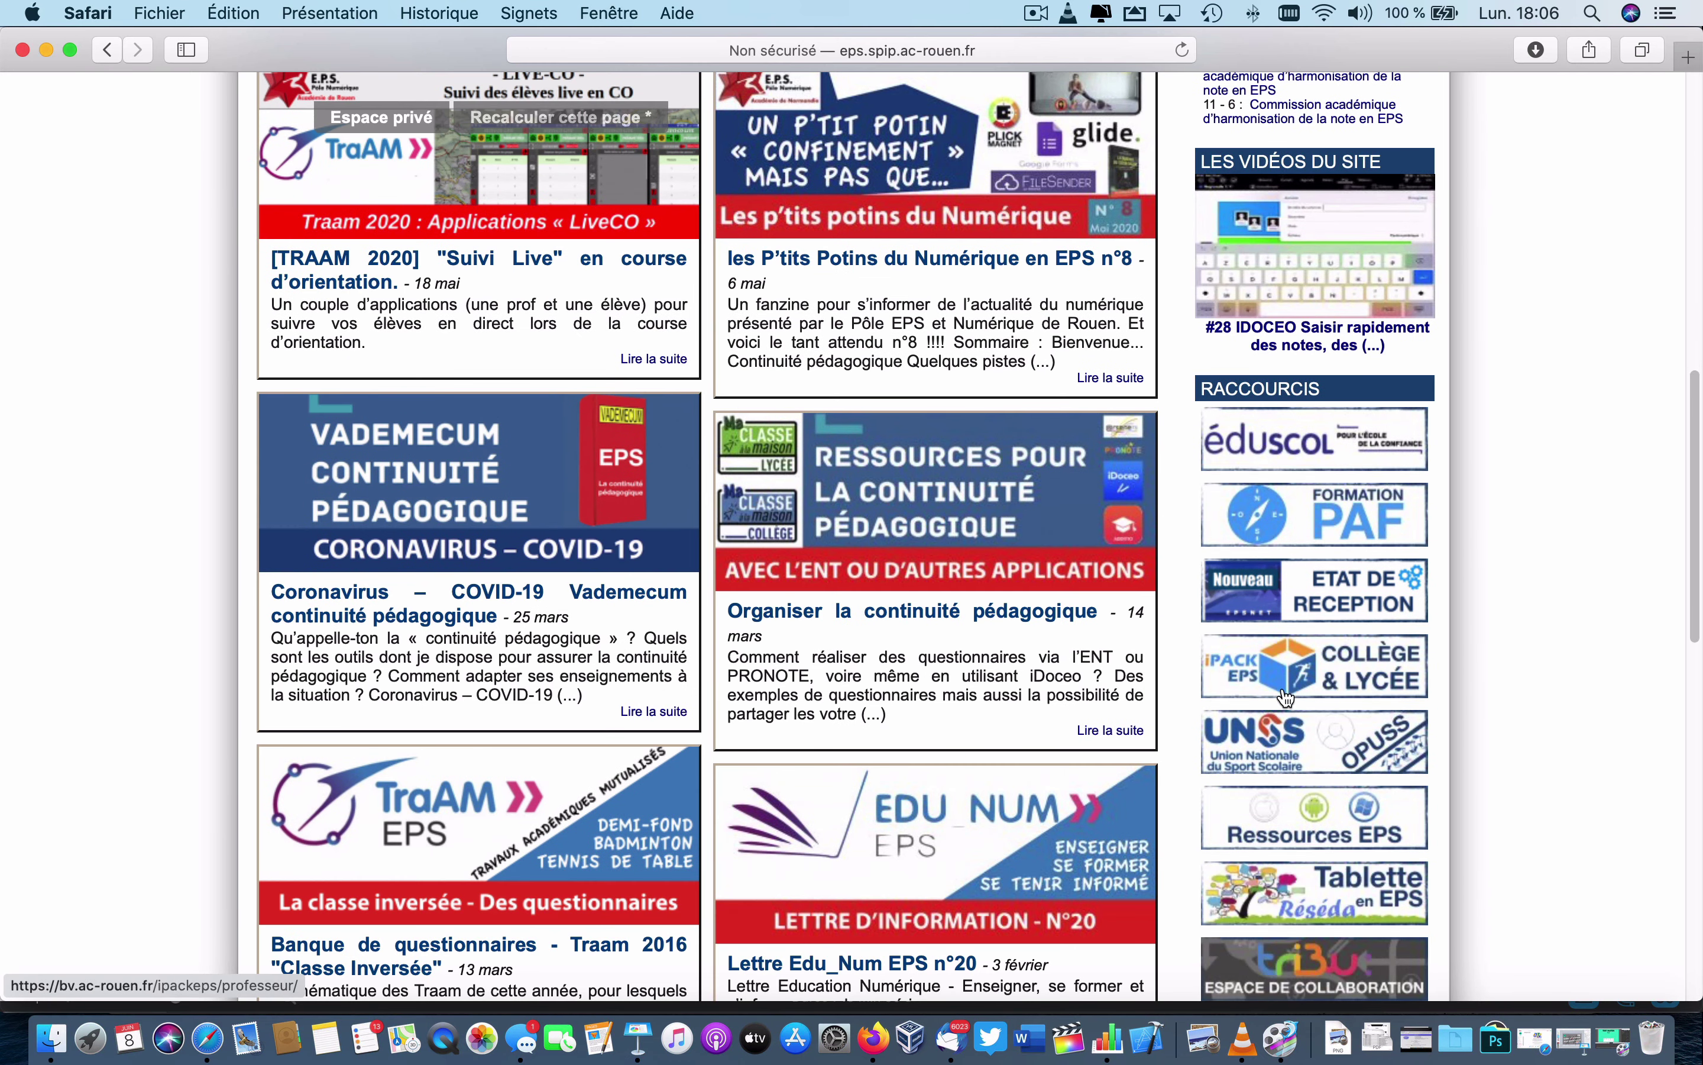
click(1366, 681)
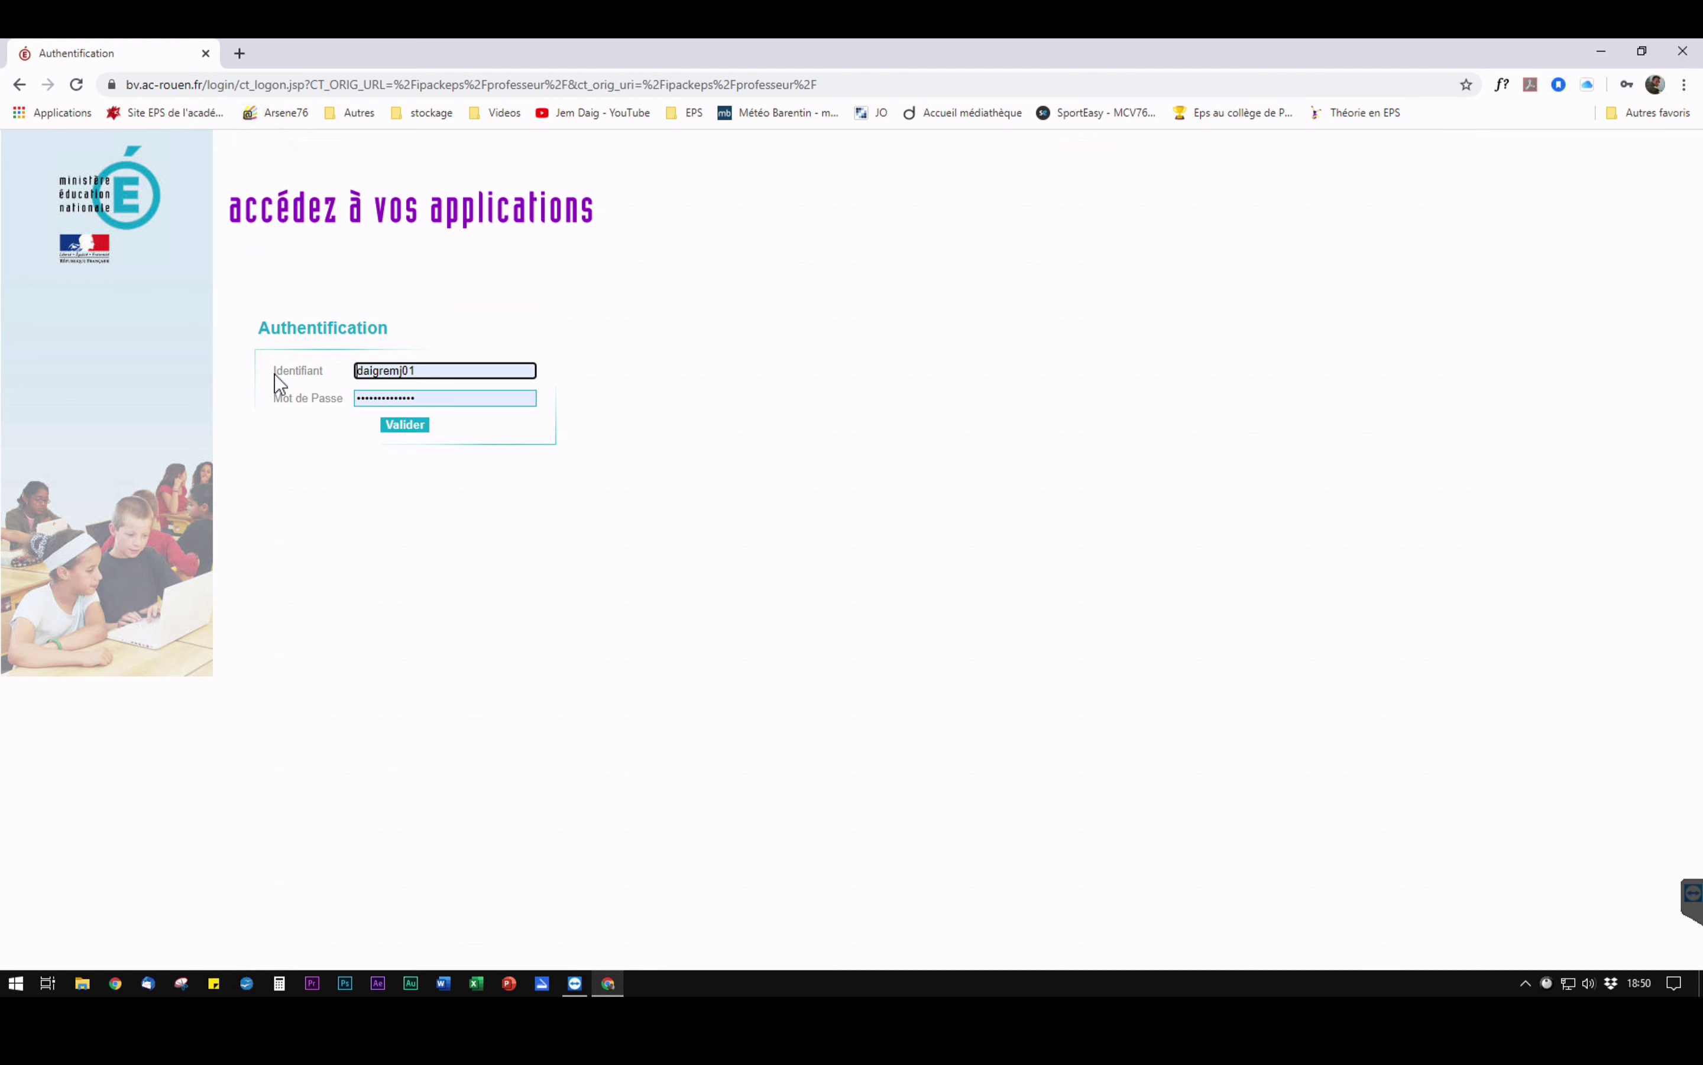
click(402, 426)
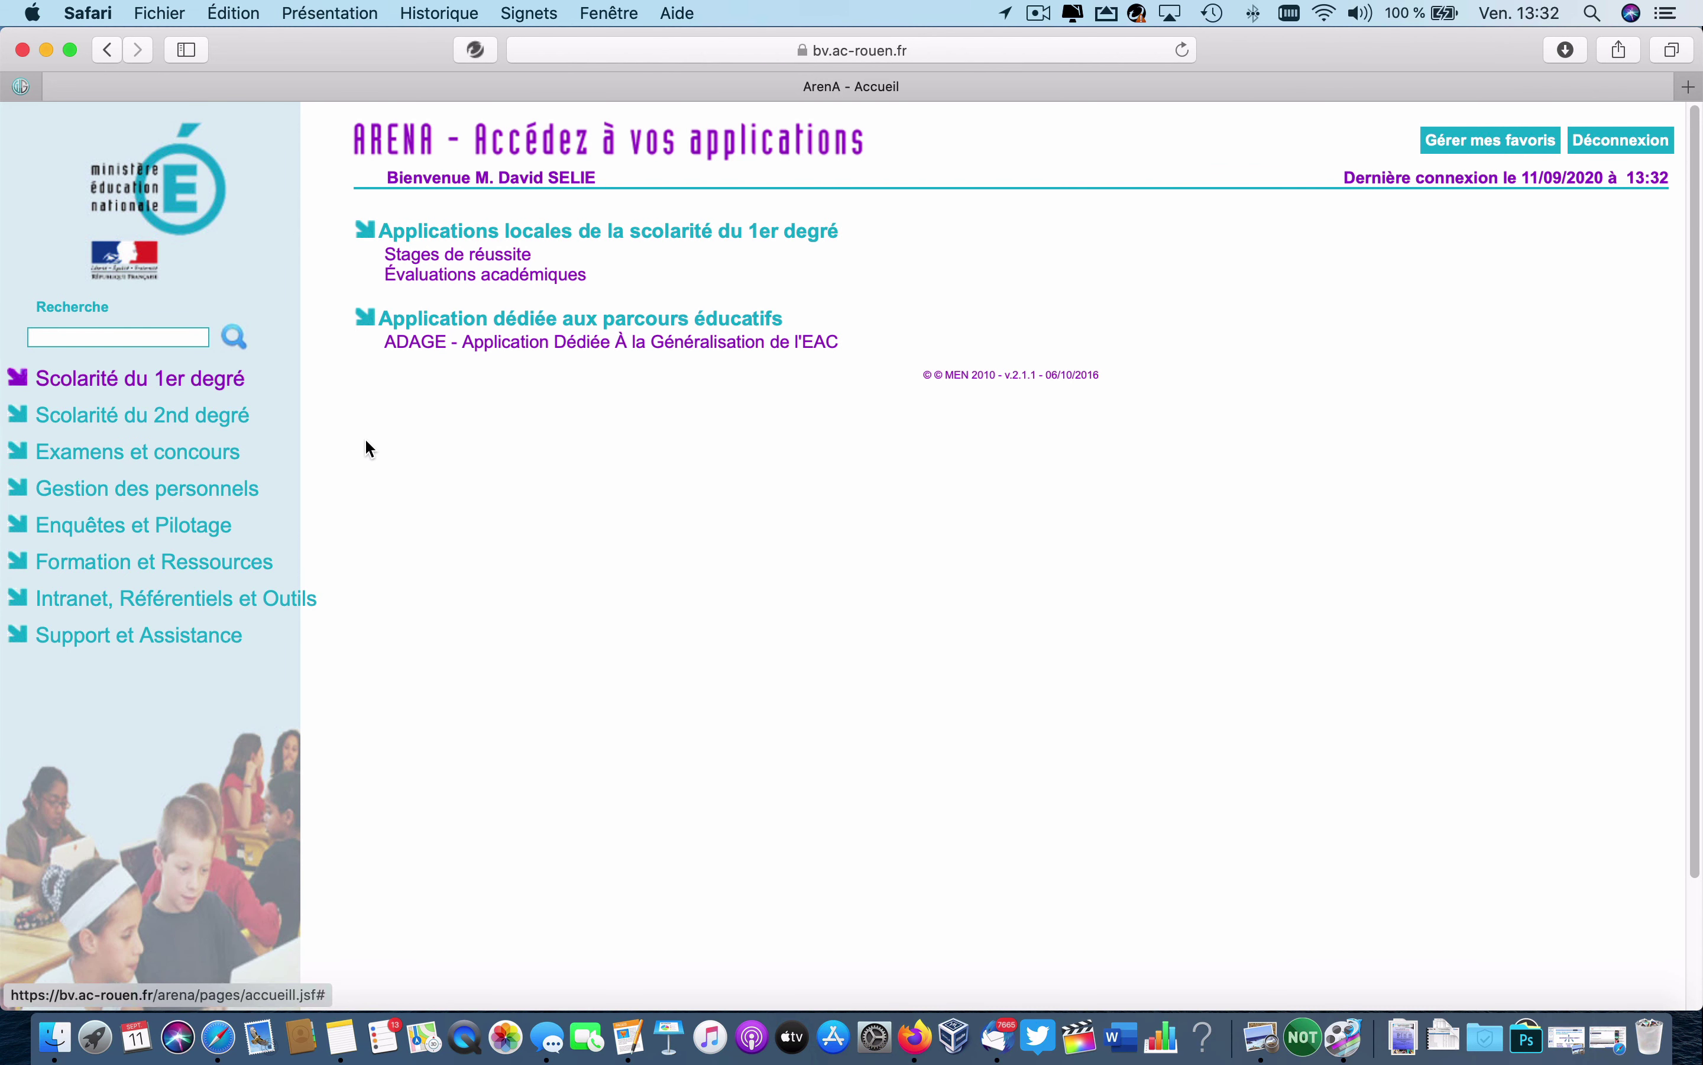
click(107, 514)
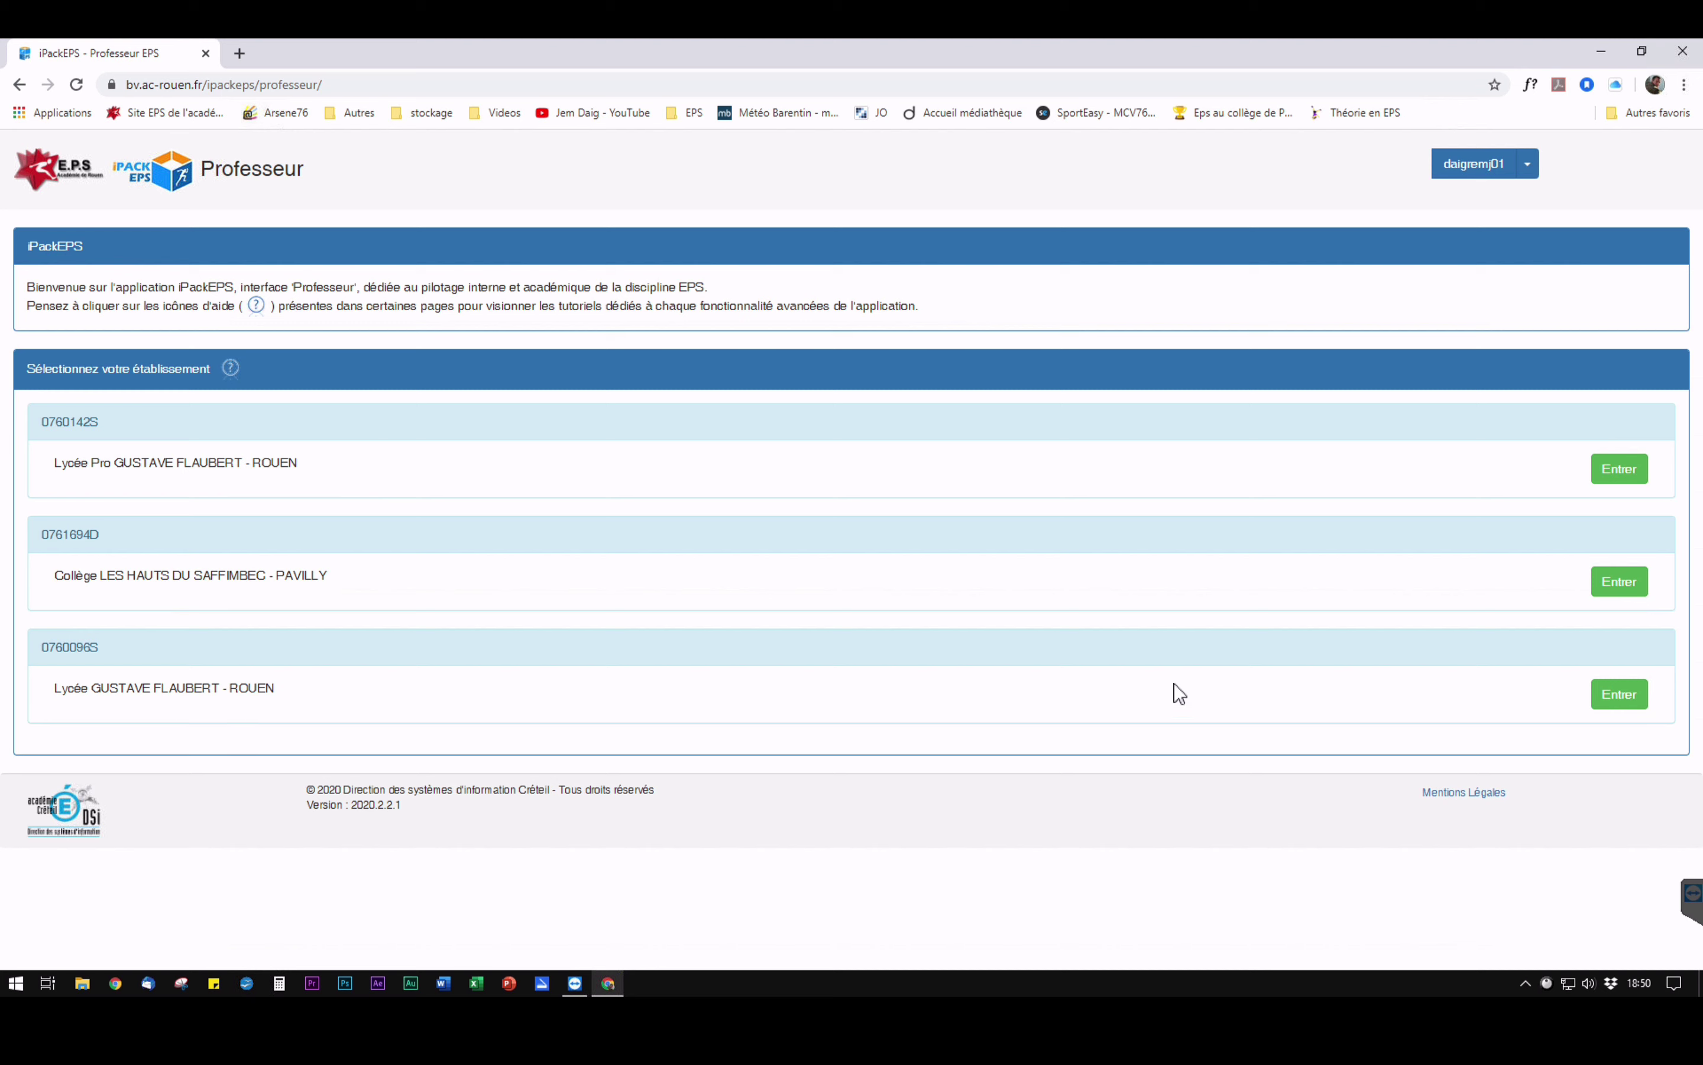
Step: Enter the Lycée GUSTAVE FLAUBERT - ROUEN space for the 2019-2020 school year
click(1635, 698)
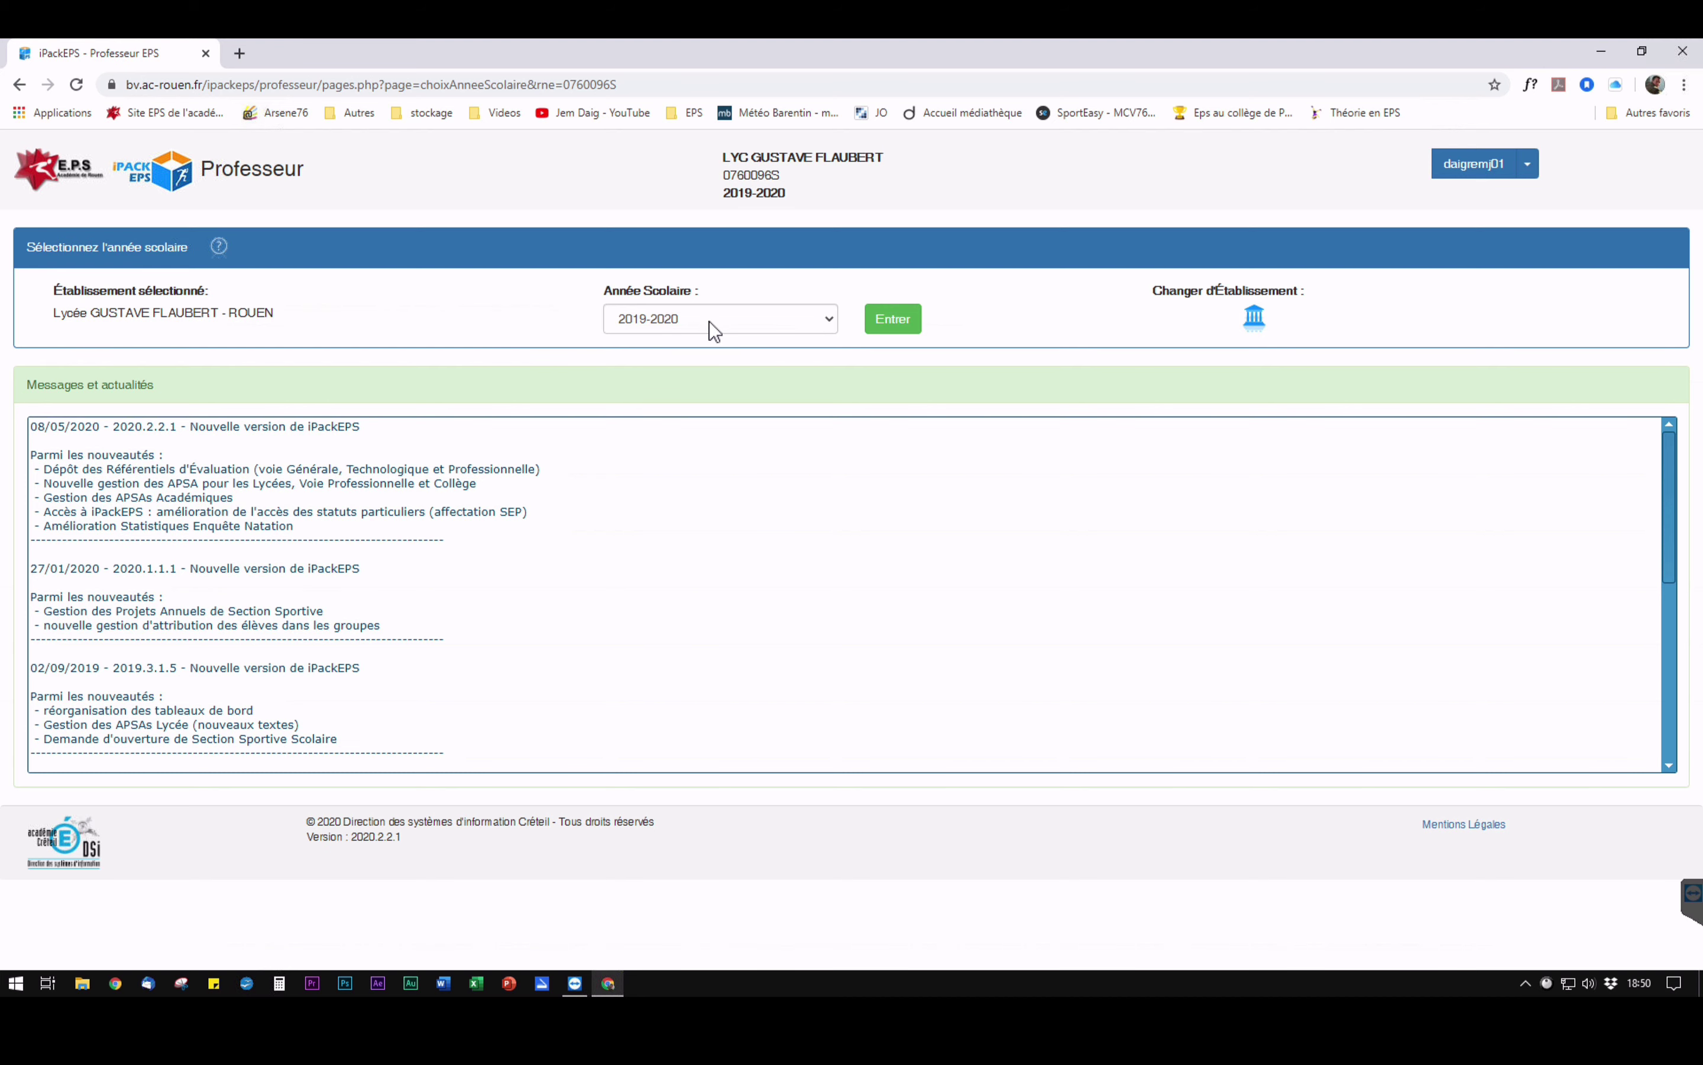
click(651, 323)
click(696, 328)
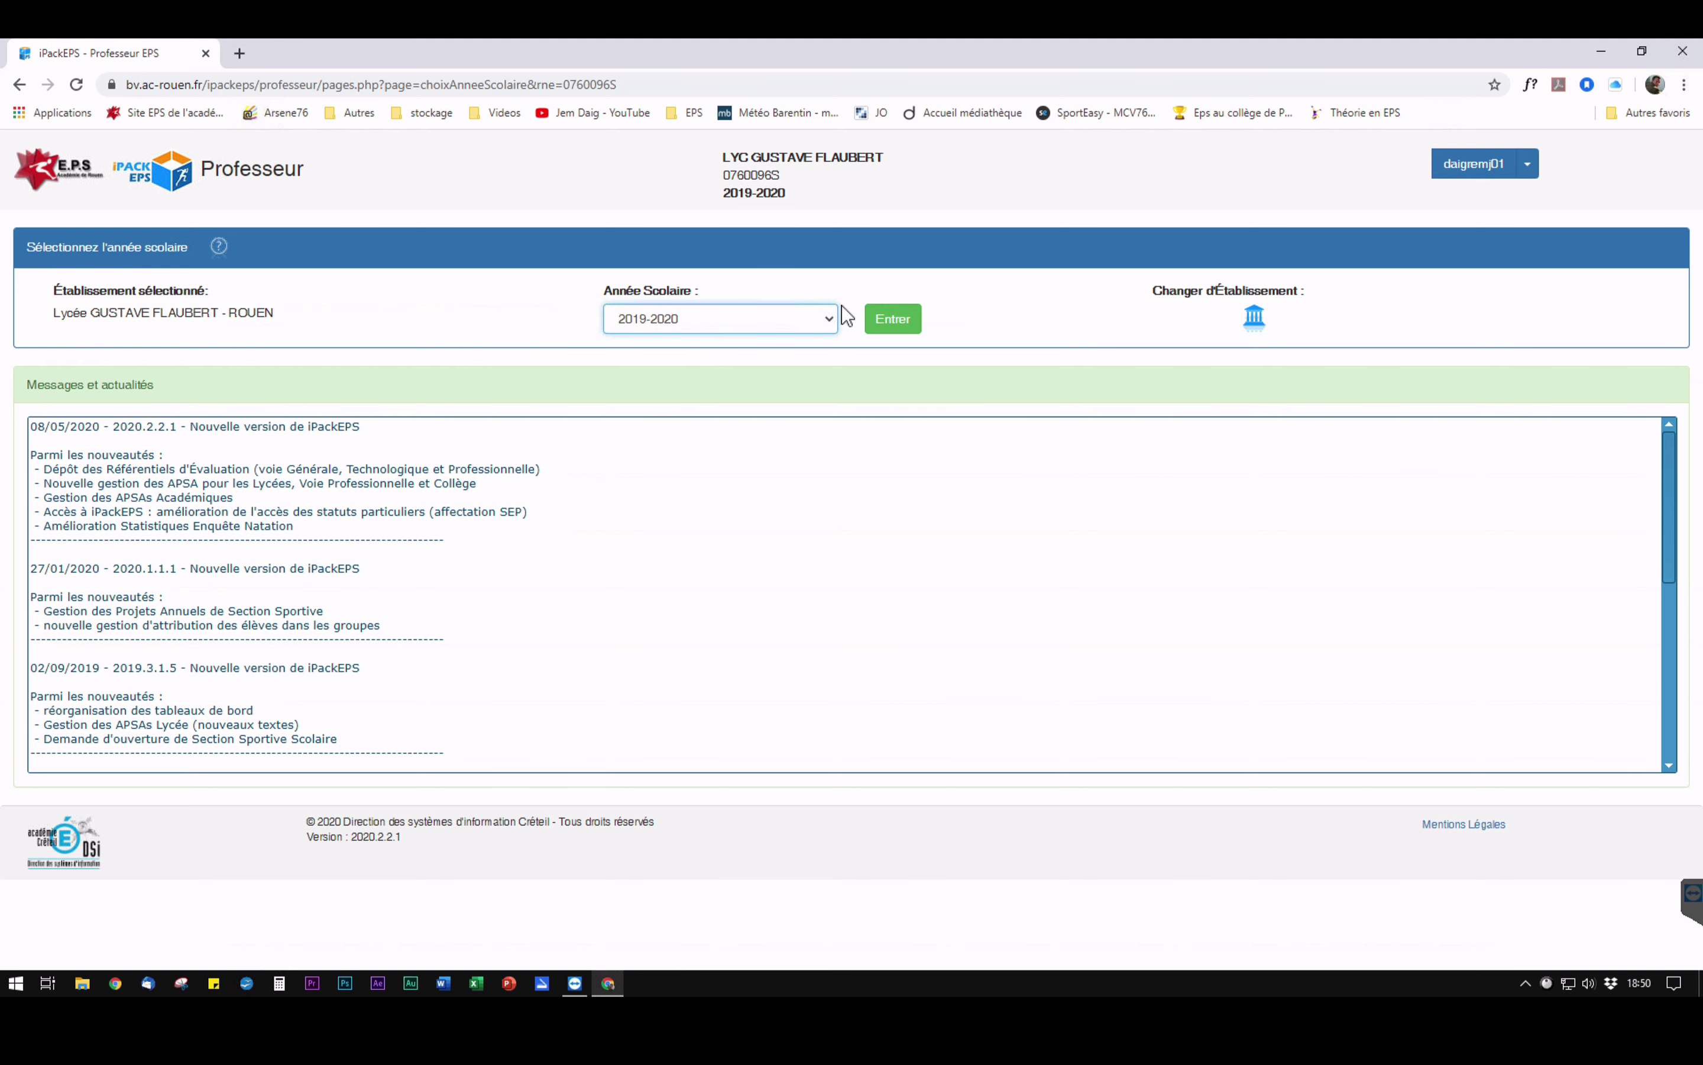
click(897, 325)
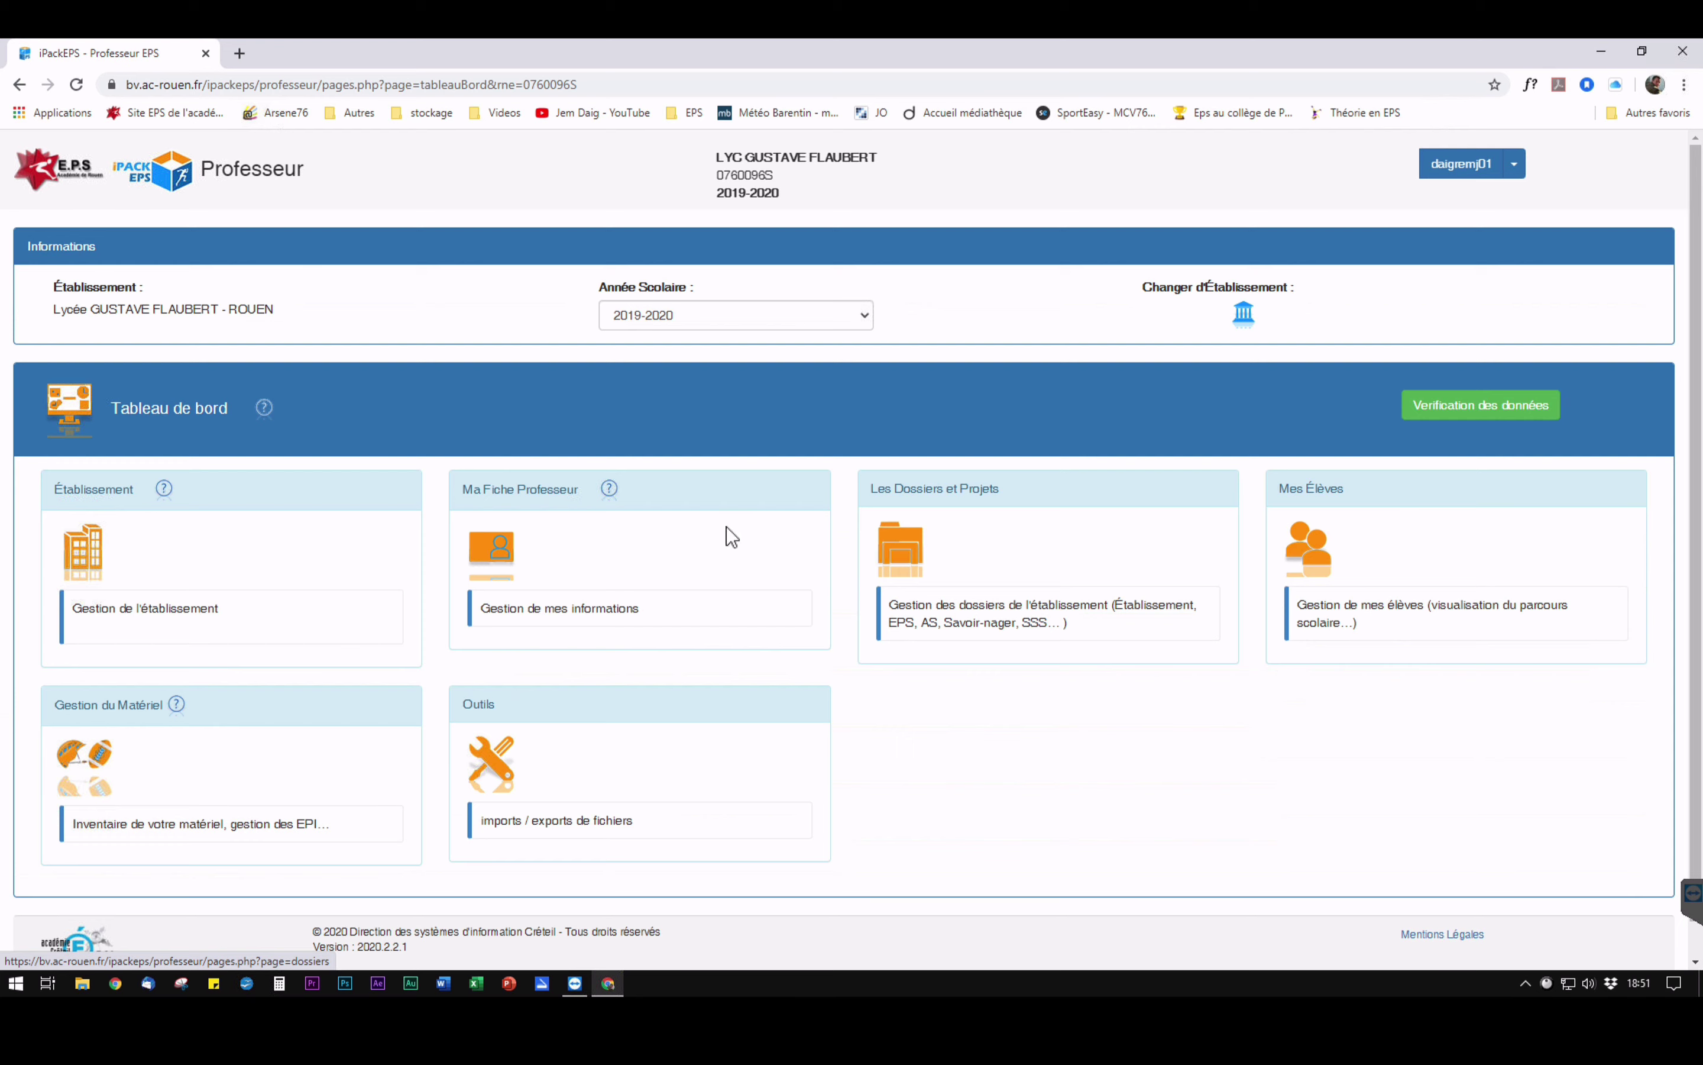
Step: Open the general, technological and vocational référentiels page in the Dossier Certificatif of Les Dossiers et Projets
click(906, 548)
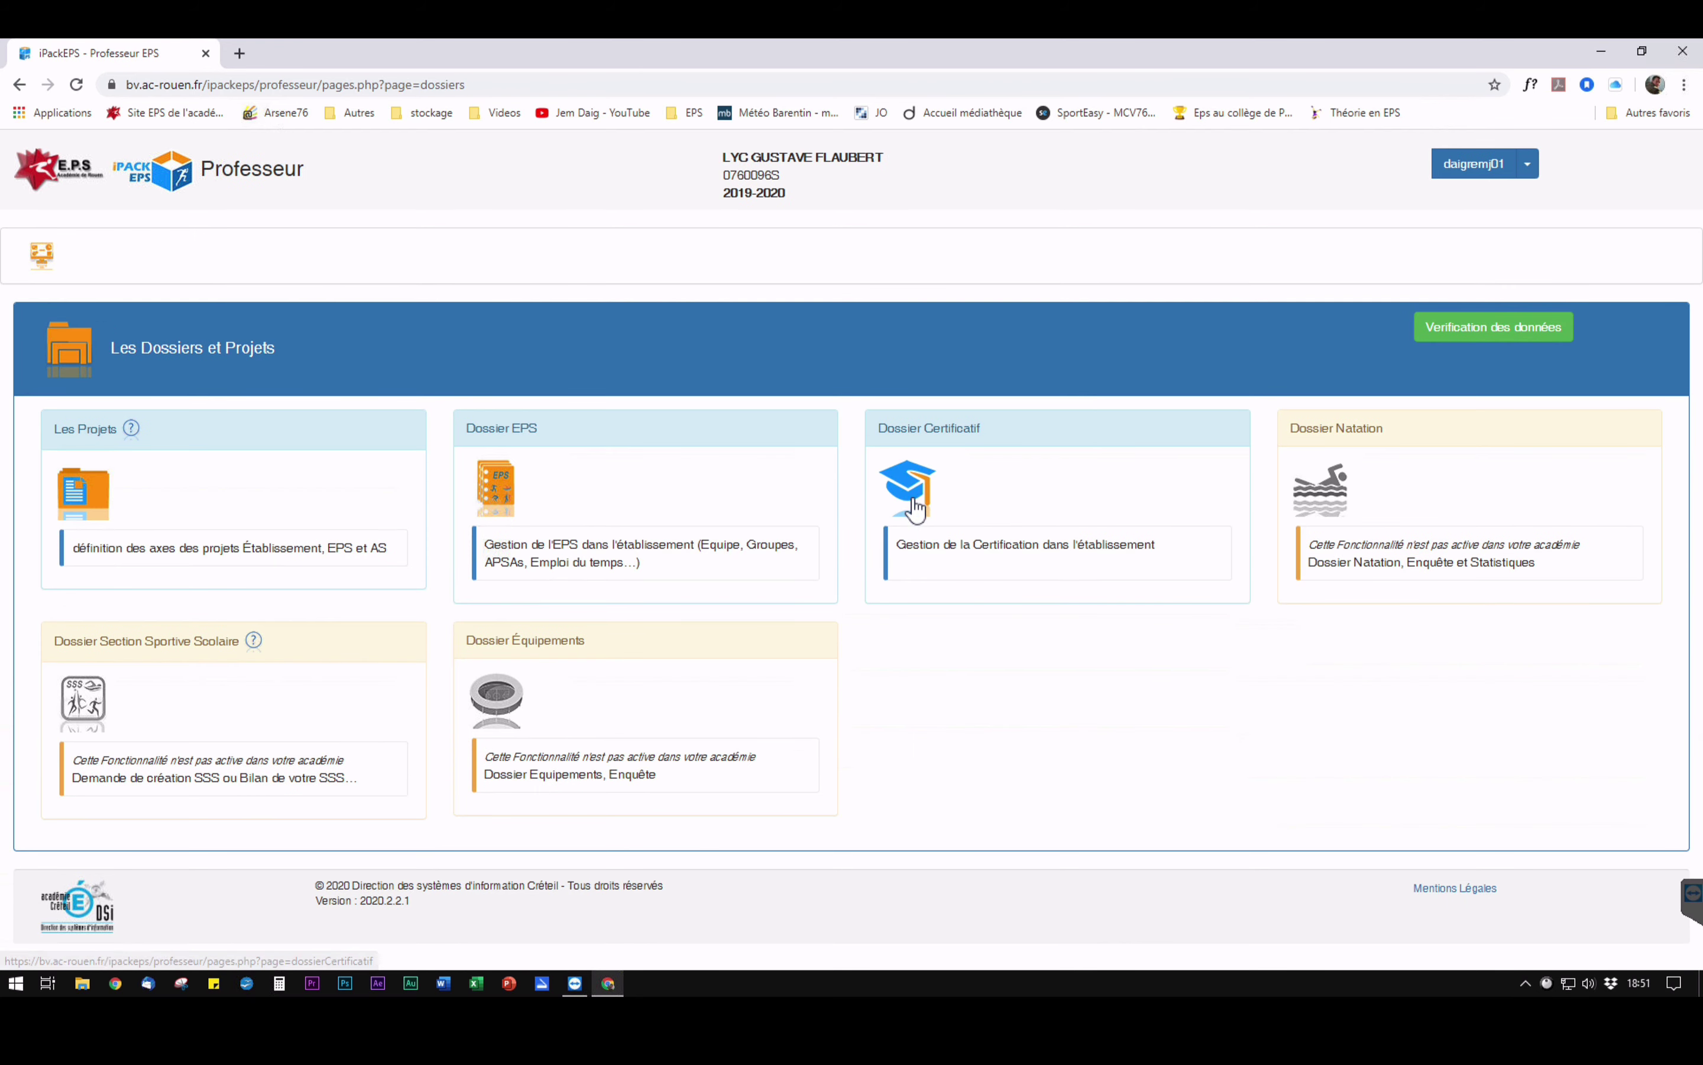
click(915, 501)
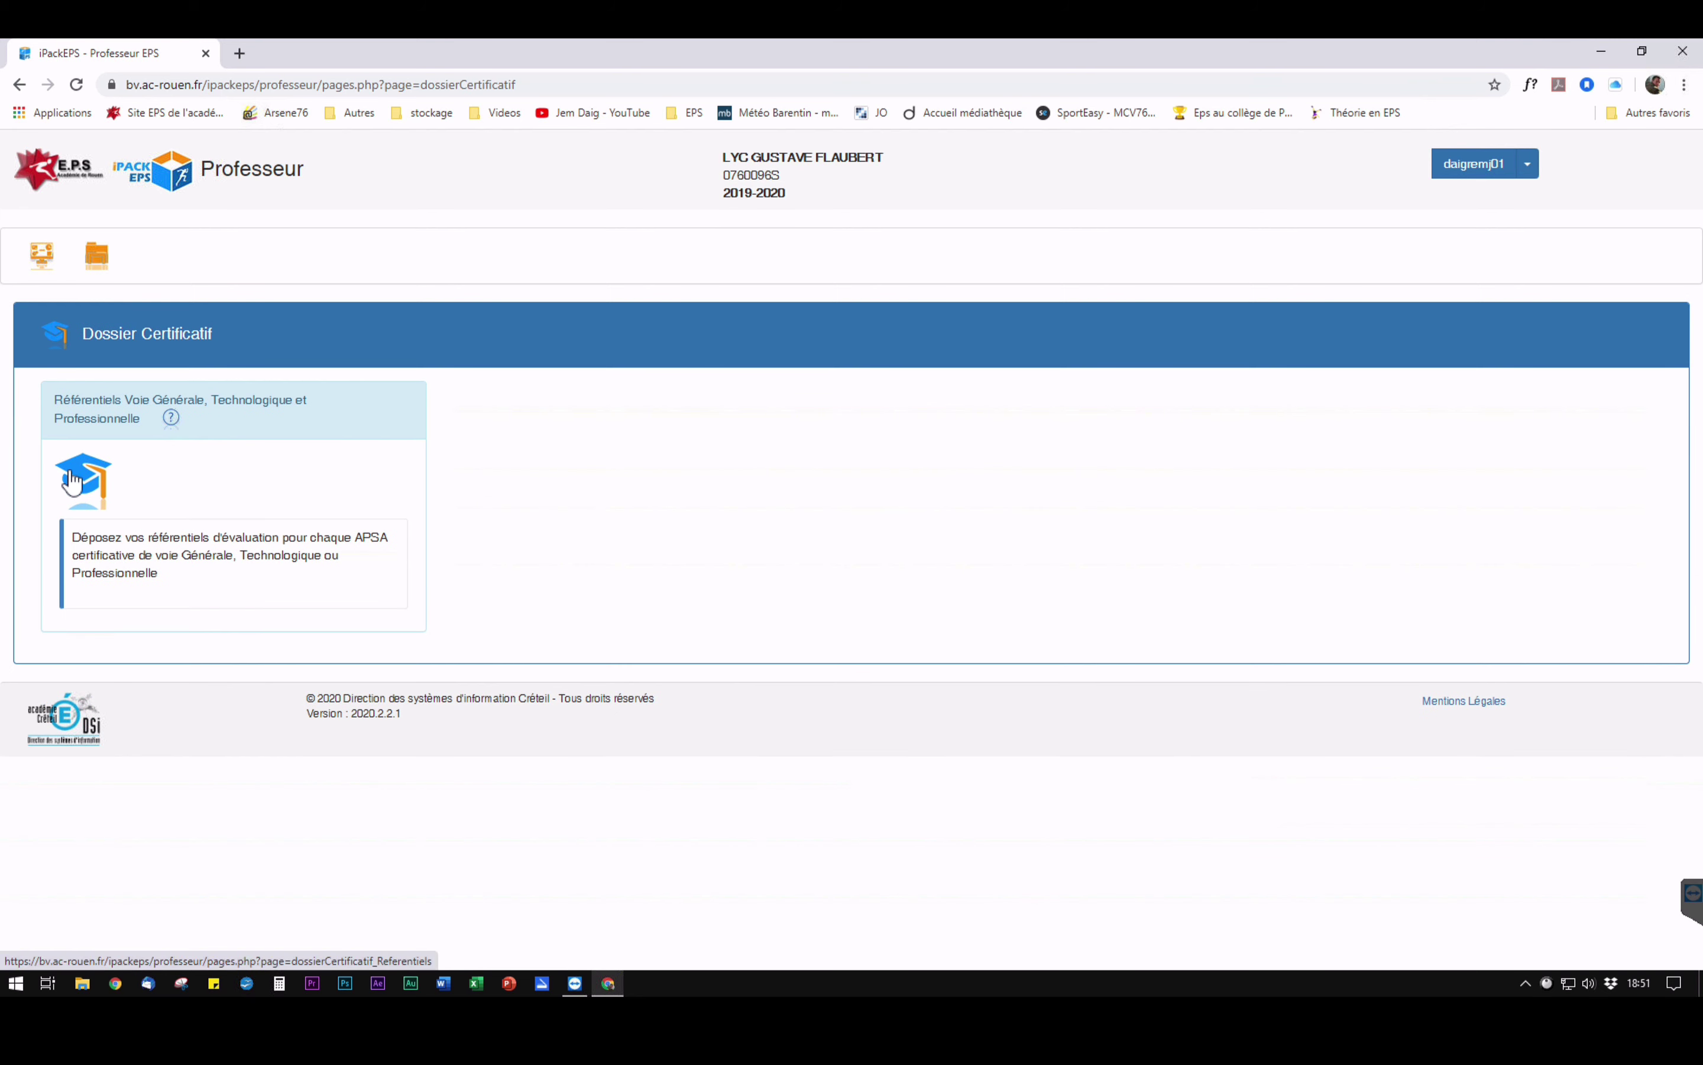
click(100, 486)
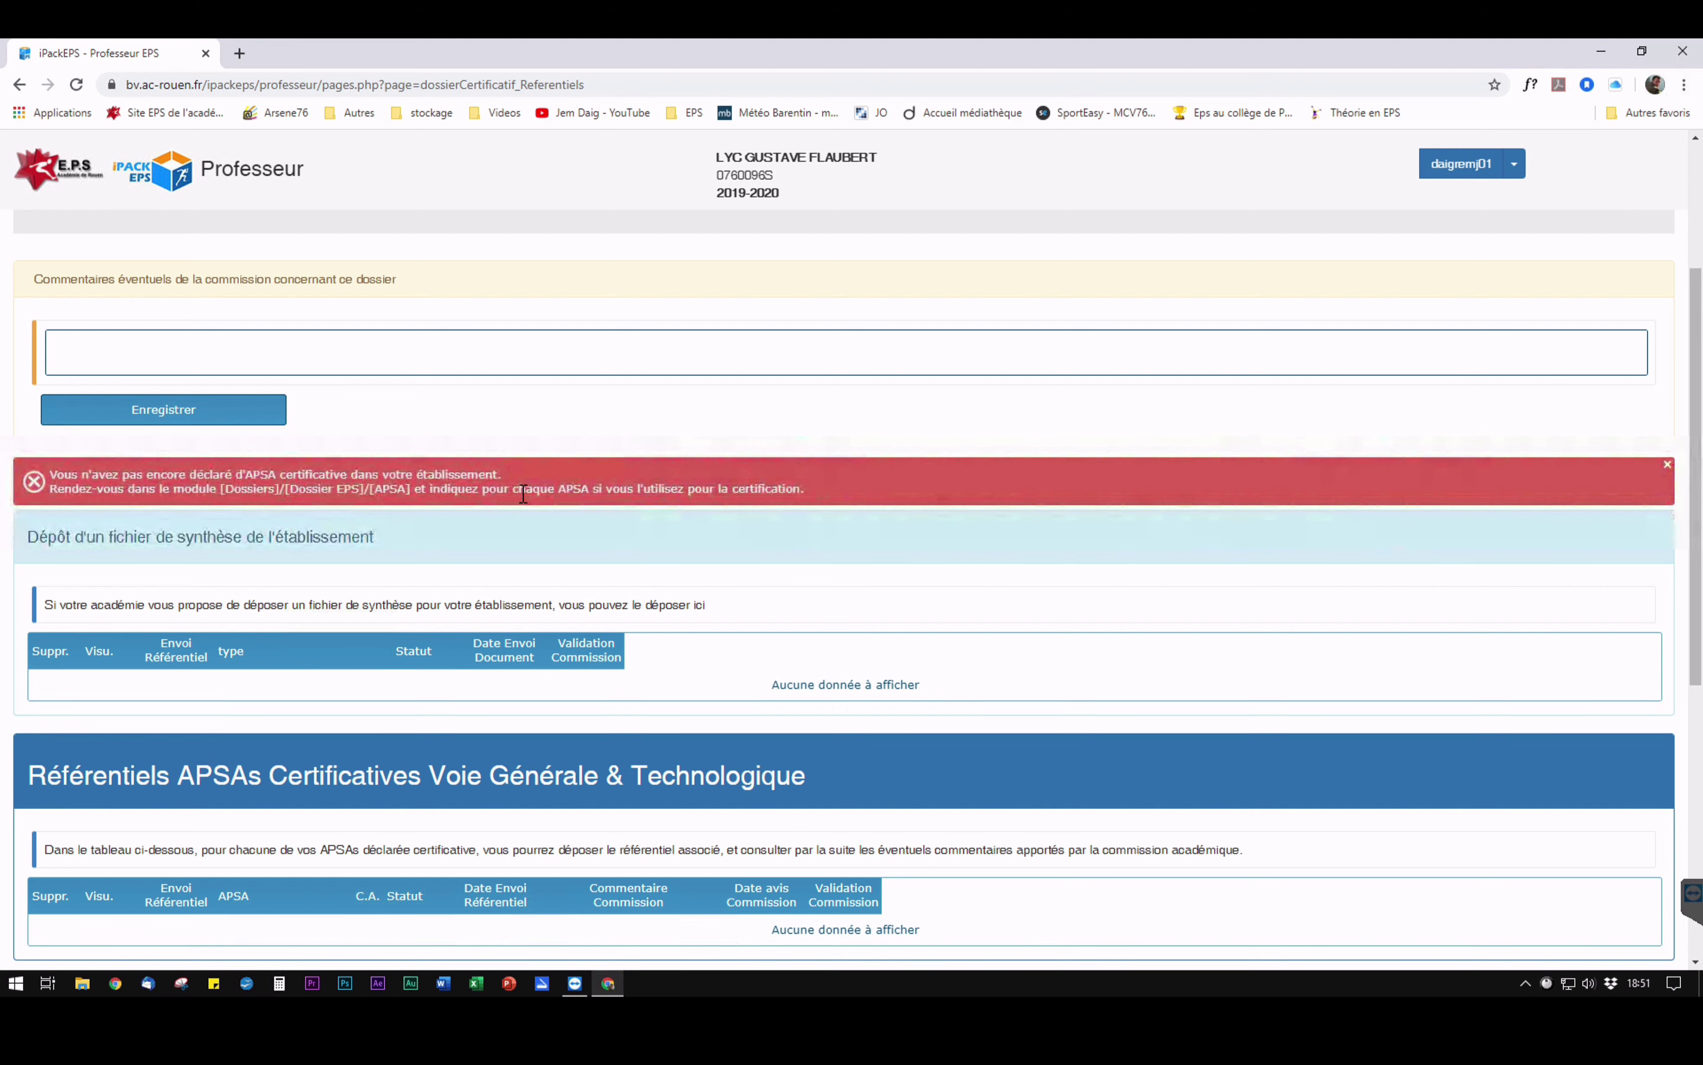
Step: Go to the Dossier EPS and open the APSA configuration for Lycée Général et Technologique
scroll(528, 503, up, 3)
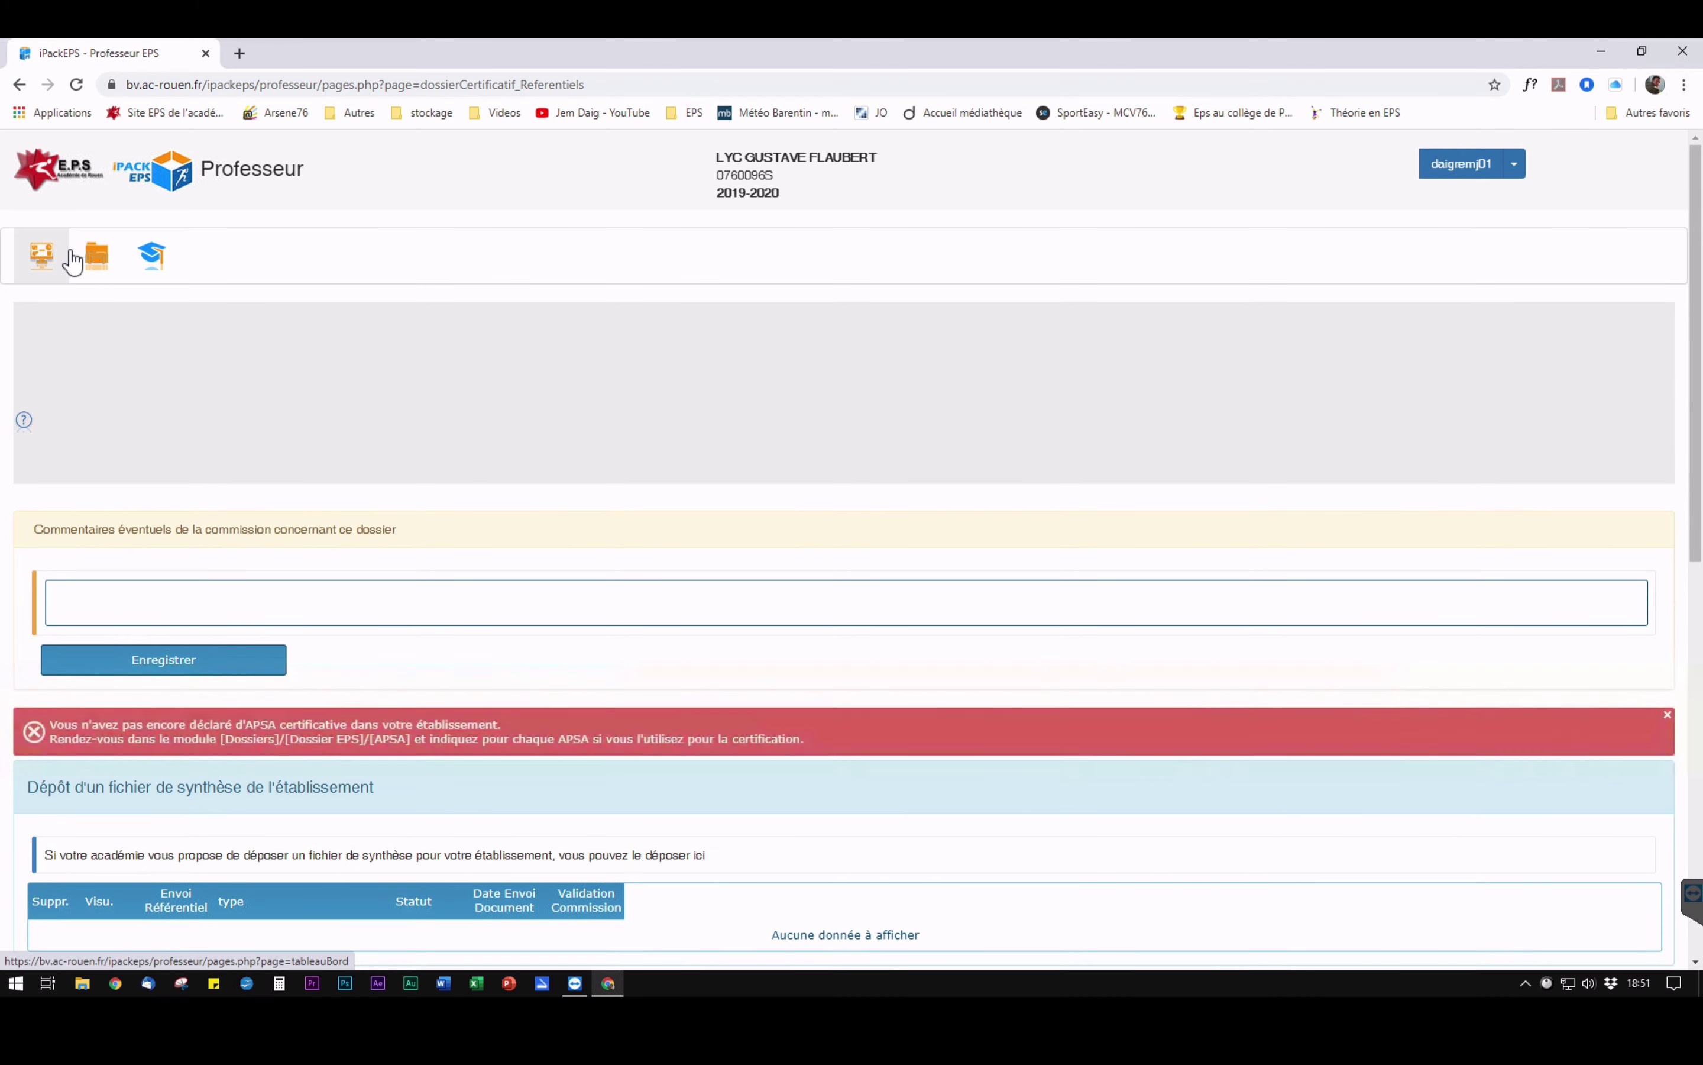
click(97, 257)
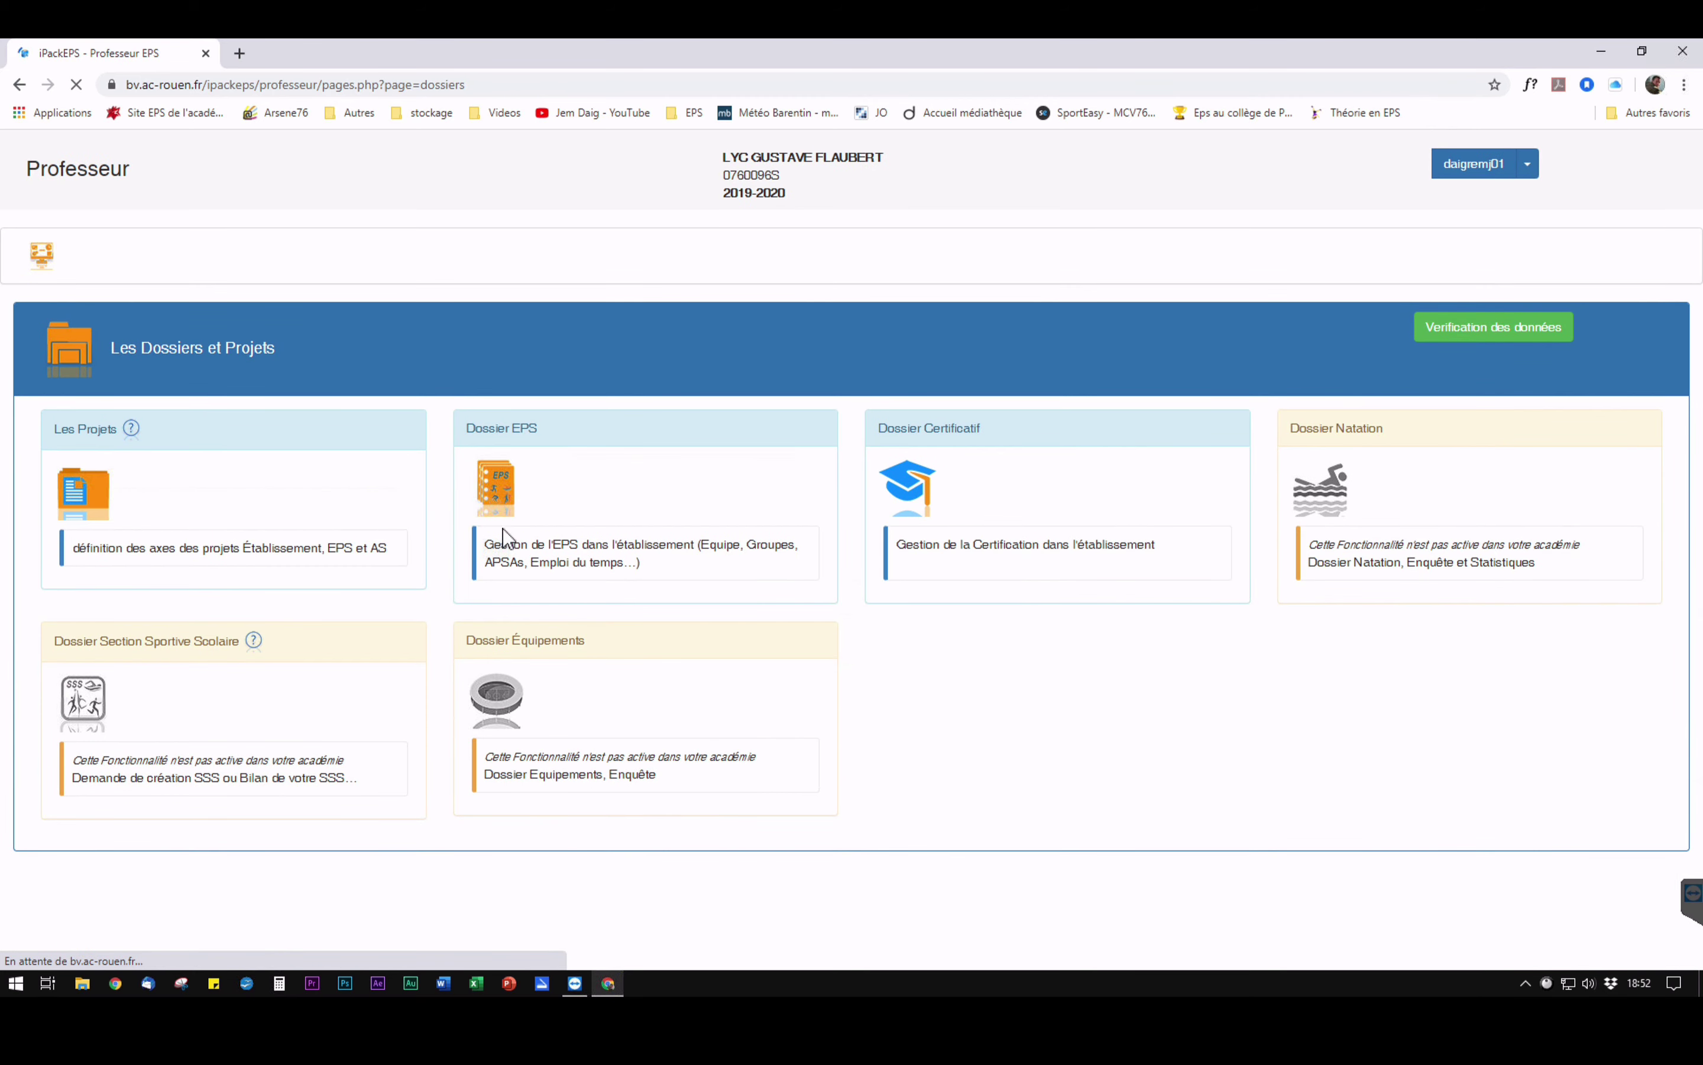
click(502, 491)
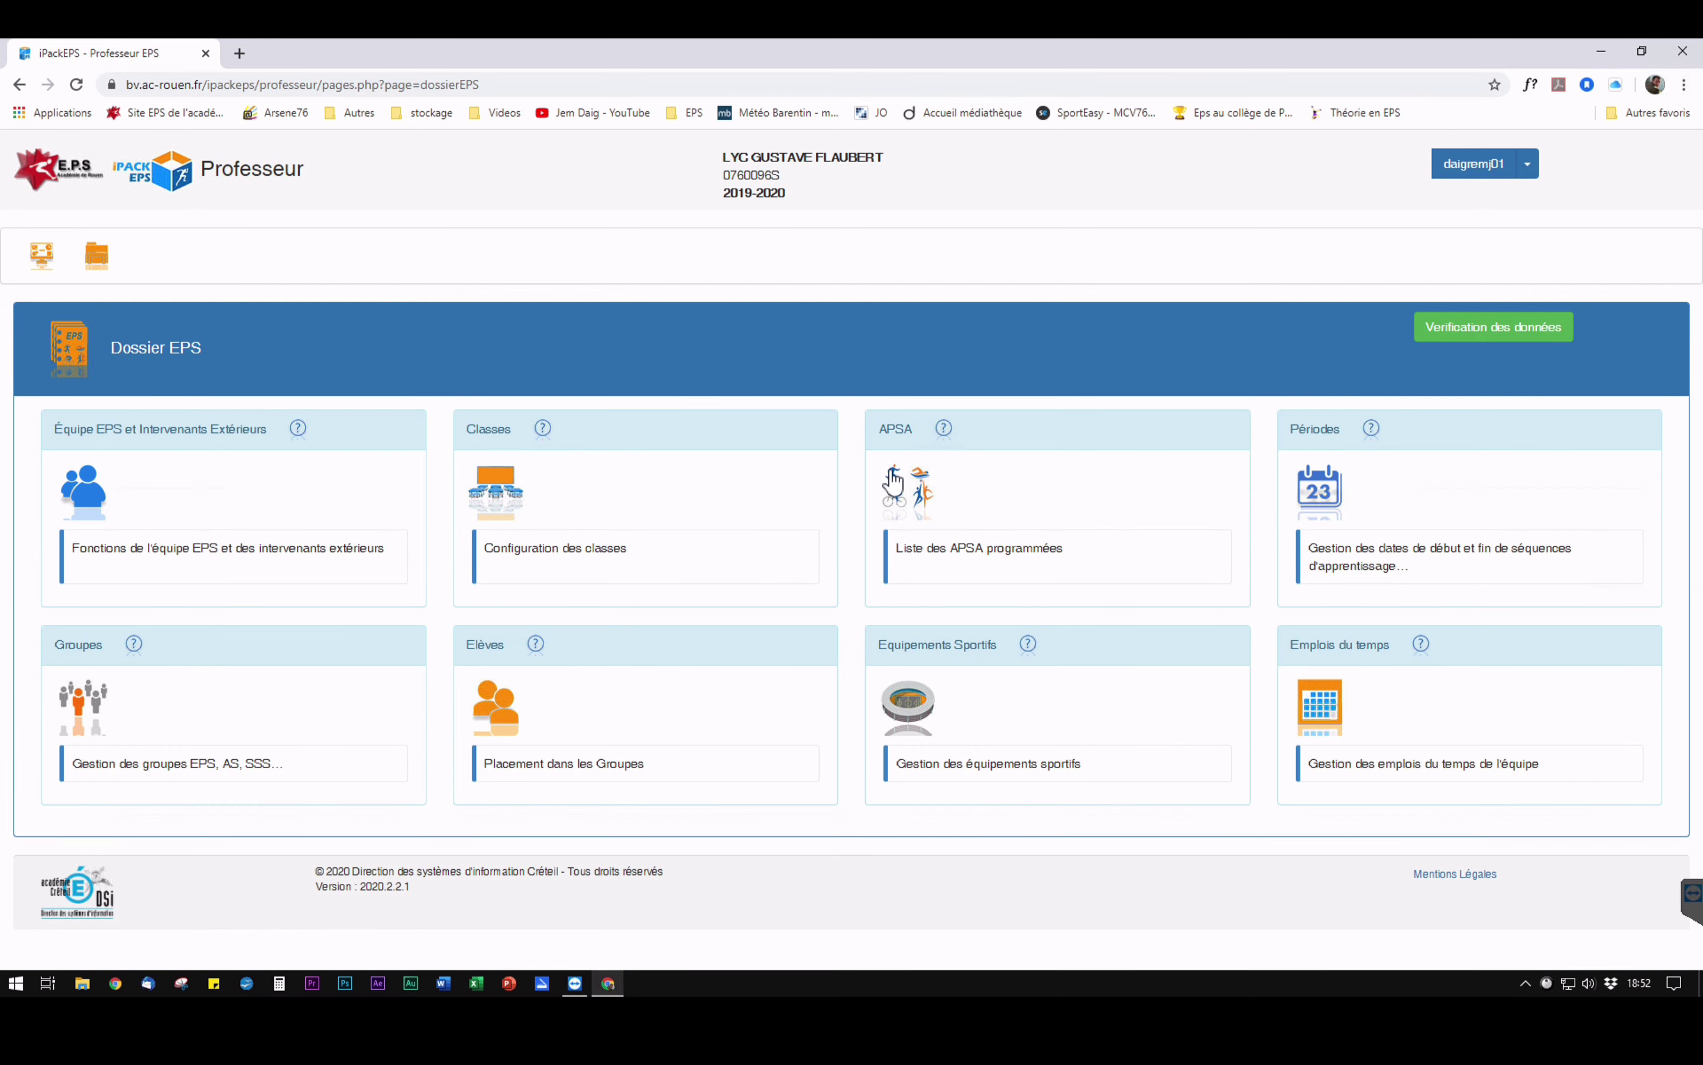
click(892, 474)
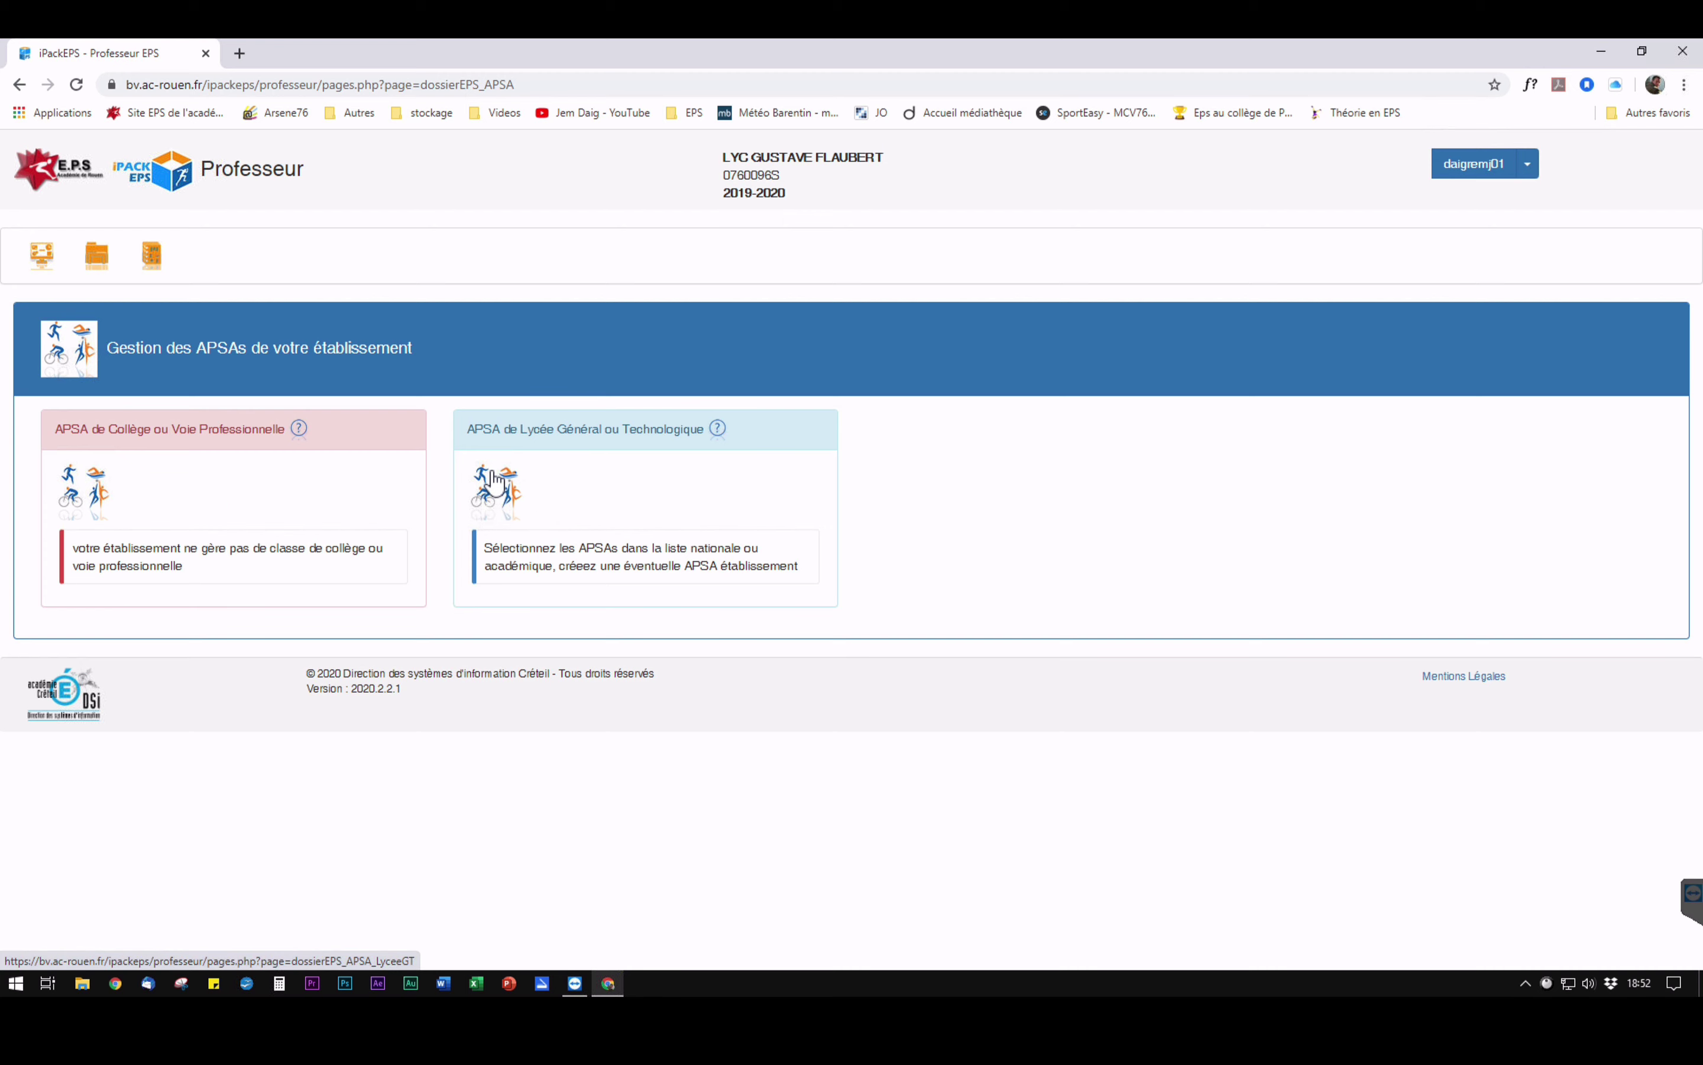
click(499, 498)
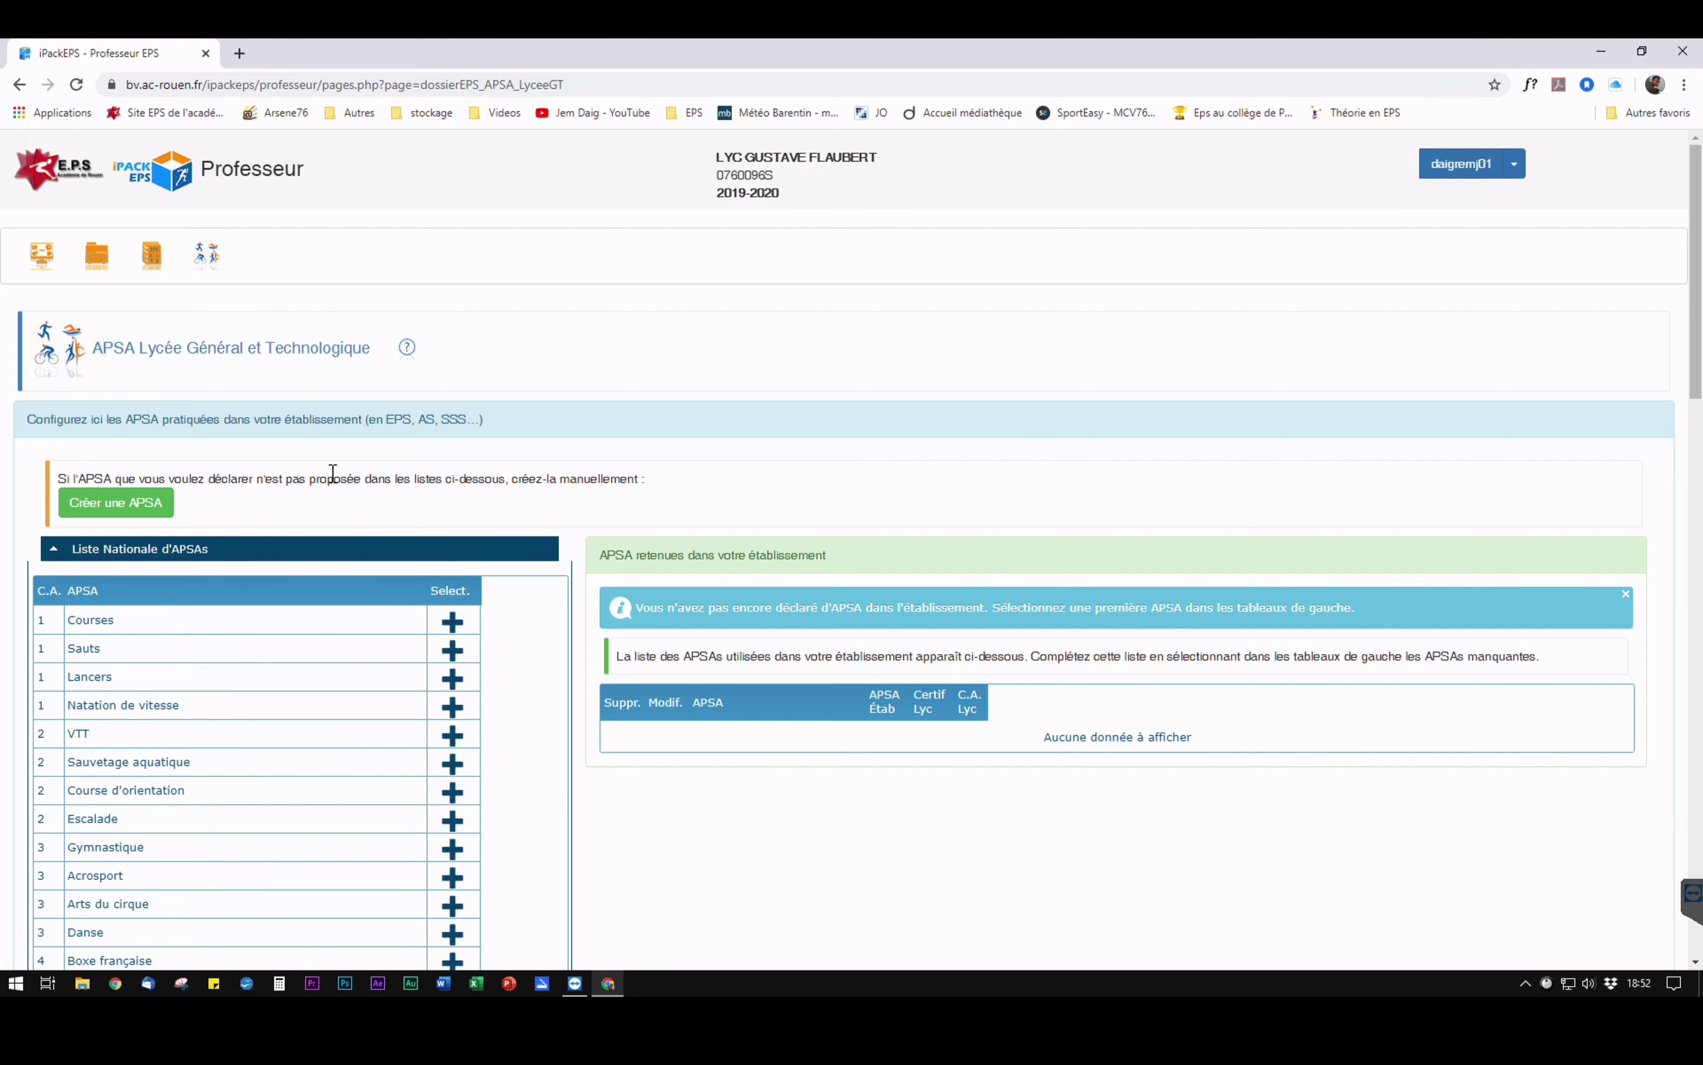
Step: Add Natation de vitesse from the national list as a certificative APSA in C.A. 1 and save it
scroll(316, 486, down, 3)
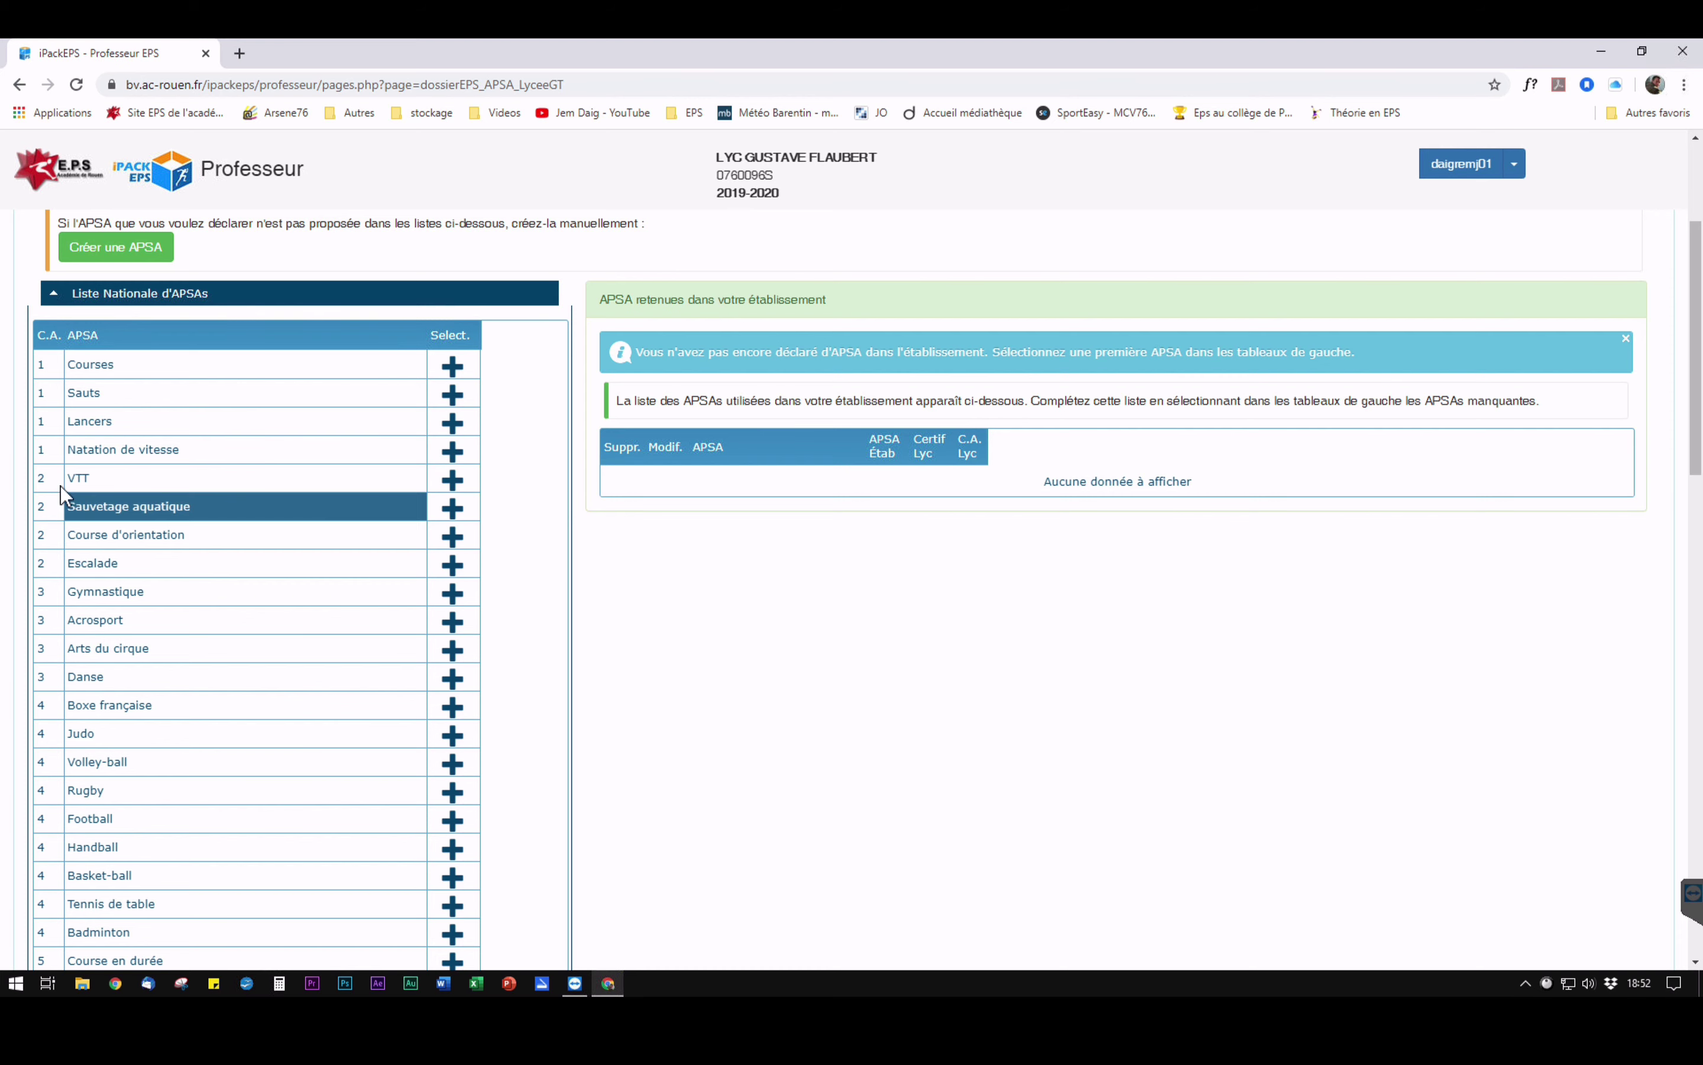
click(455, 451)
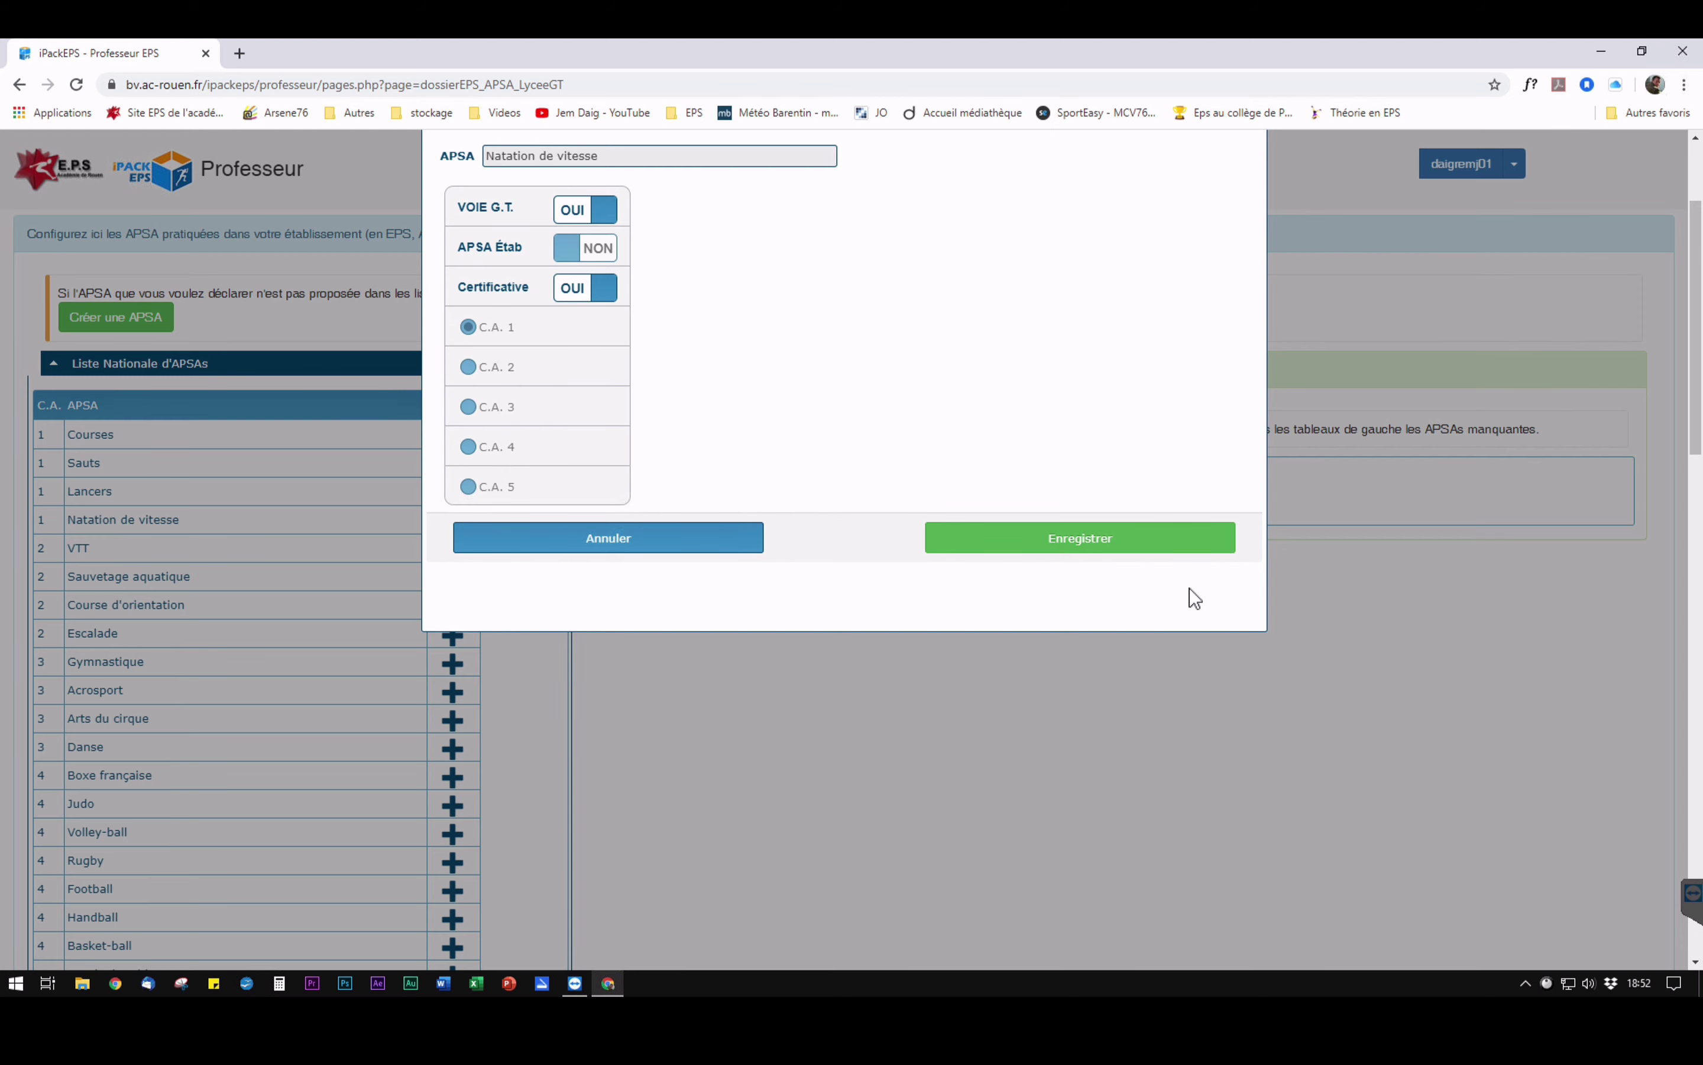
click(1117, 547)
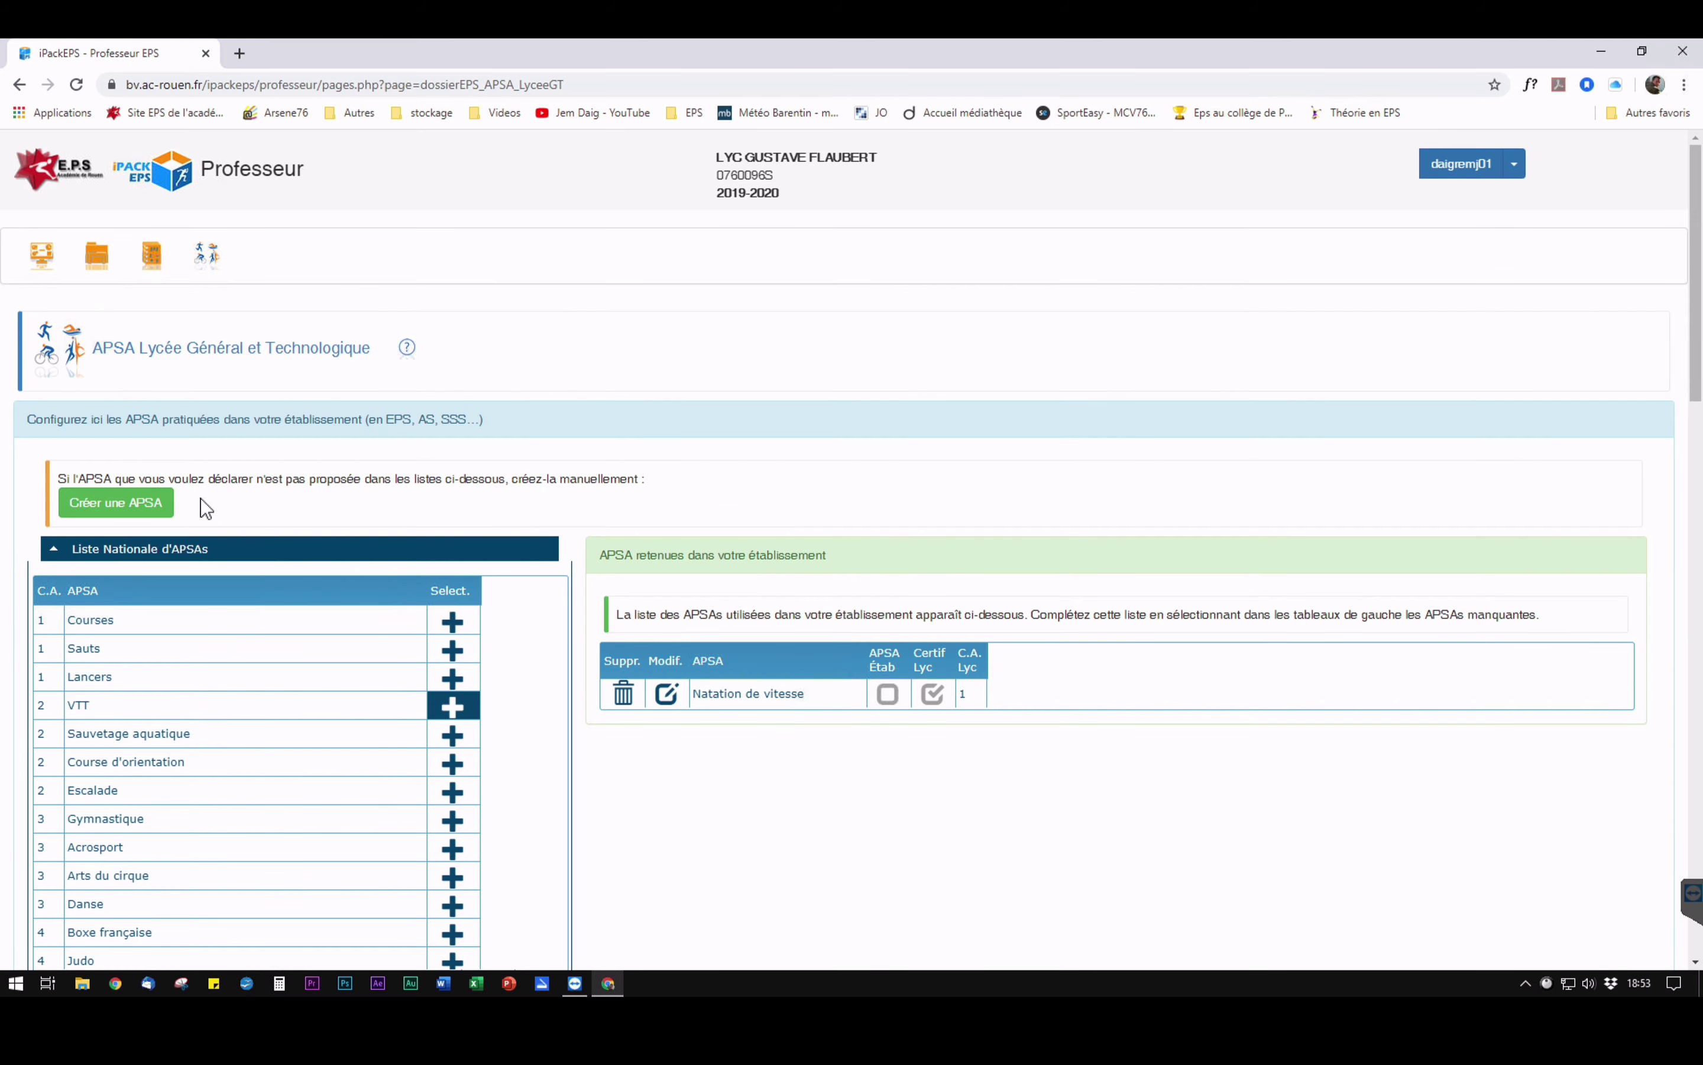
Step: Create an establishment APSA named APSA ETAB, set as certificative for Voie G.T. in C.A. 2, and save it
click(125, 507)
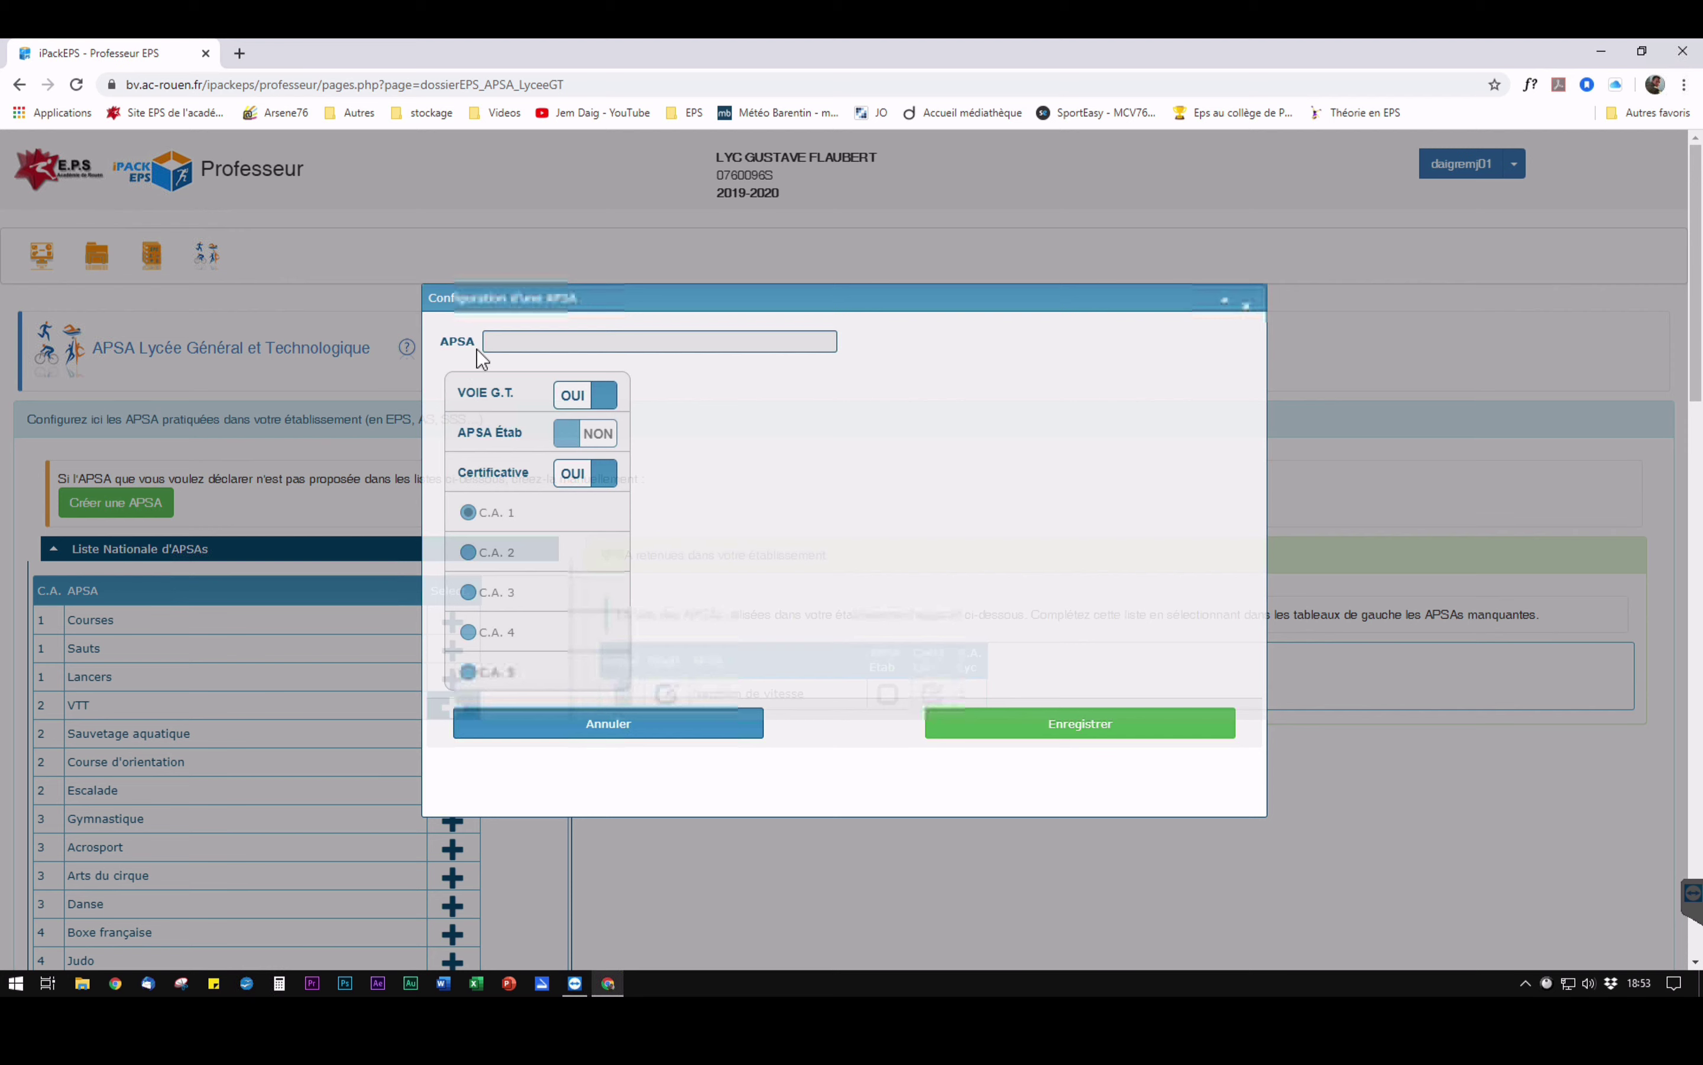
click(516, 343)
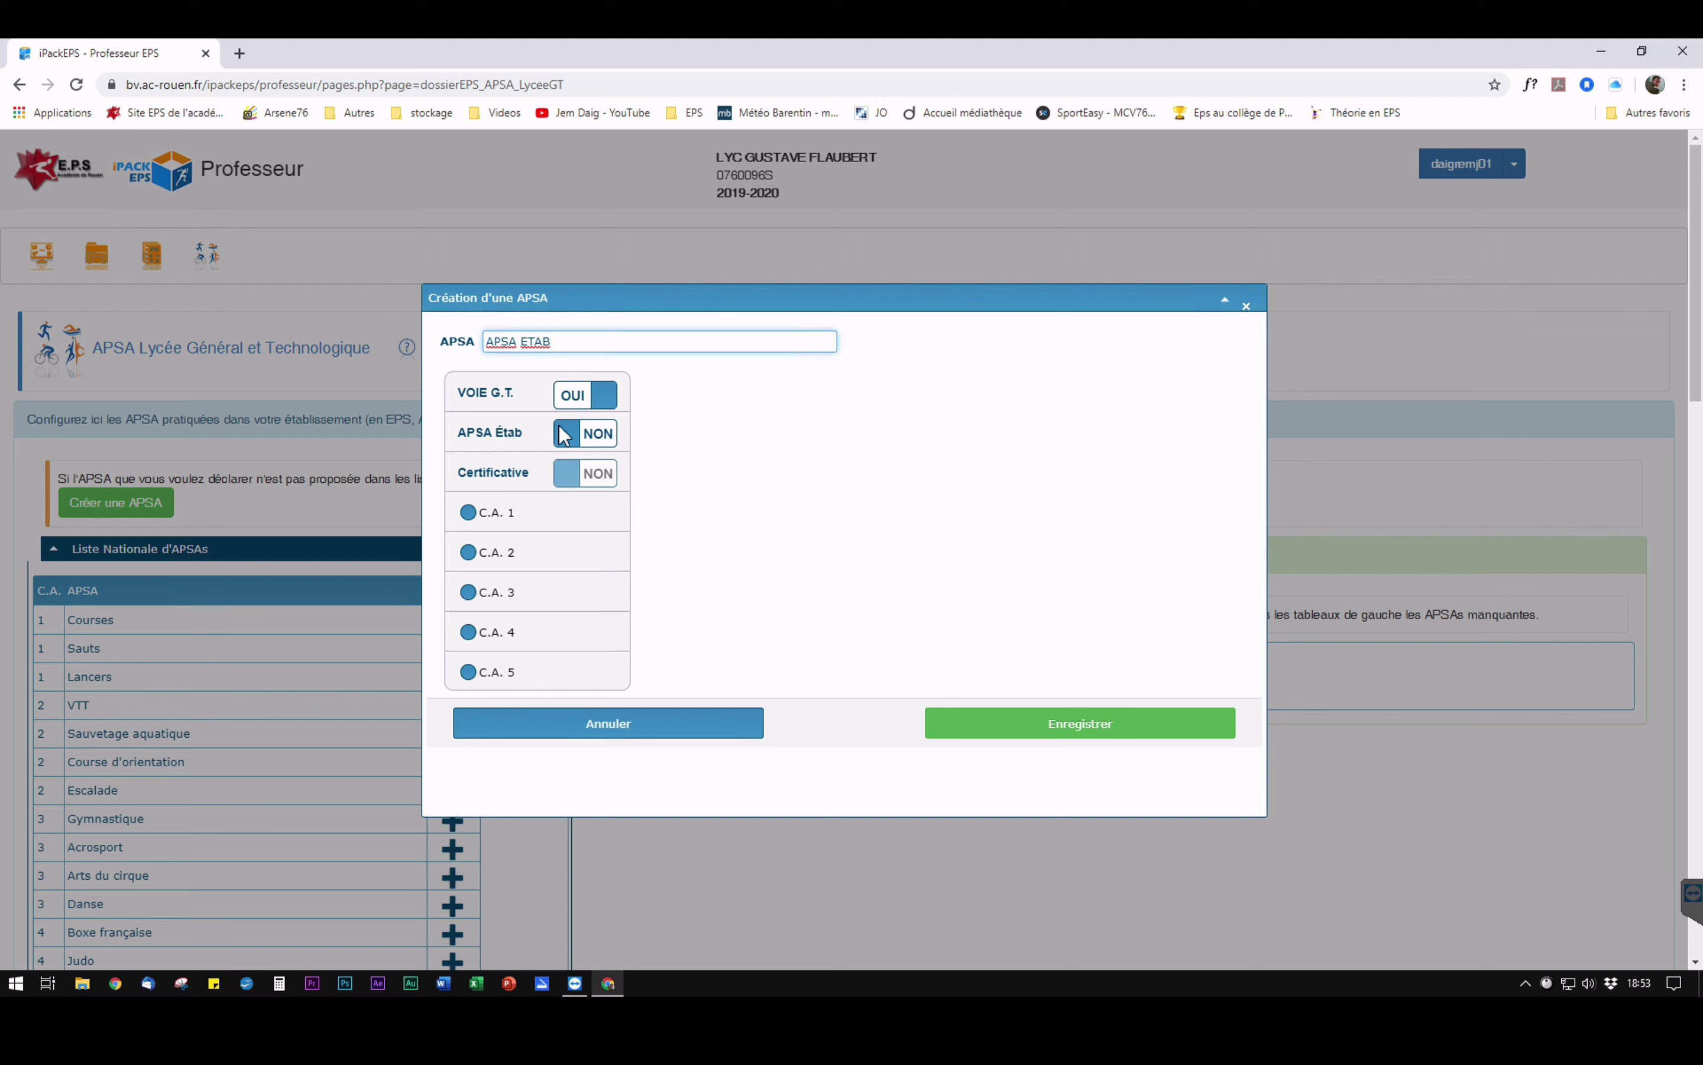
click(584, 436)
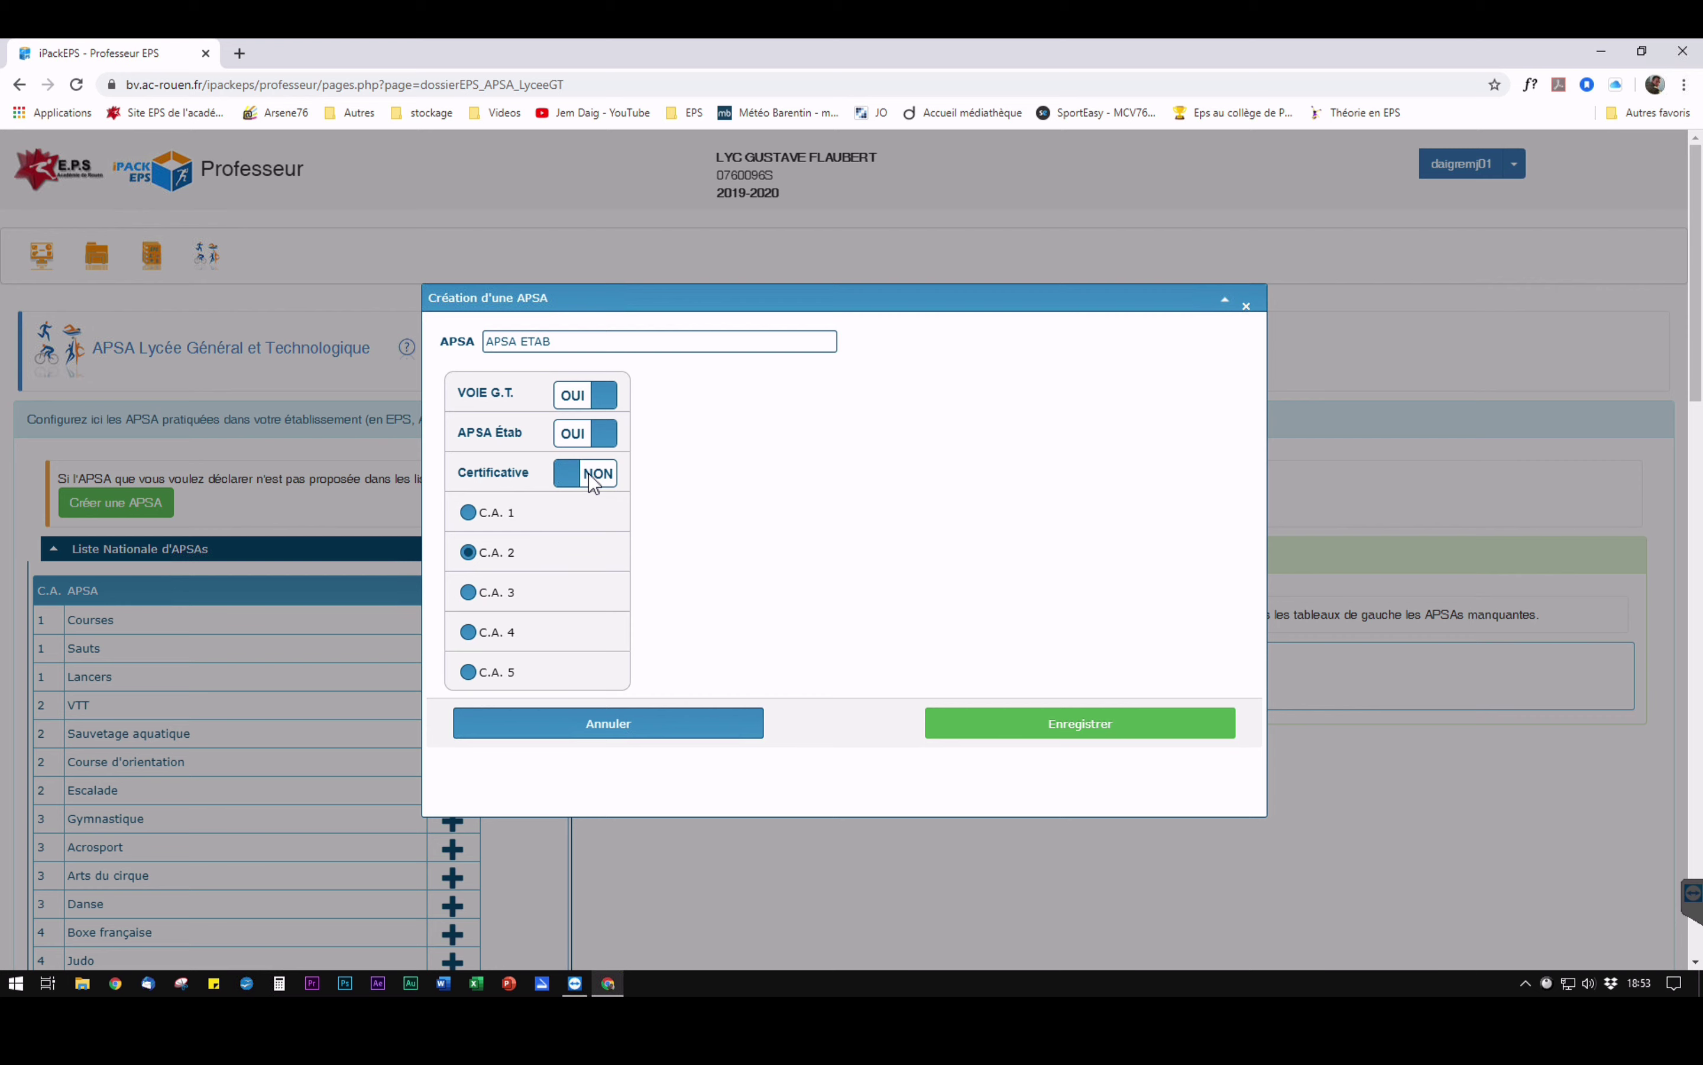
click(1070, 722)
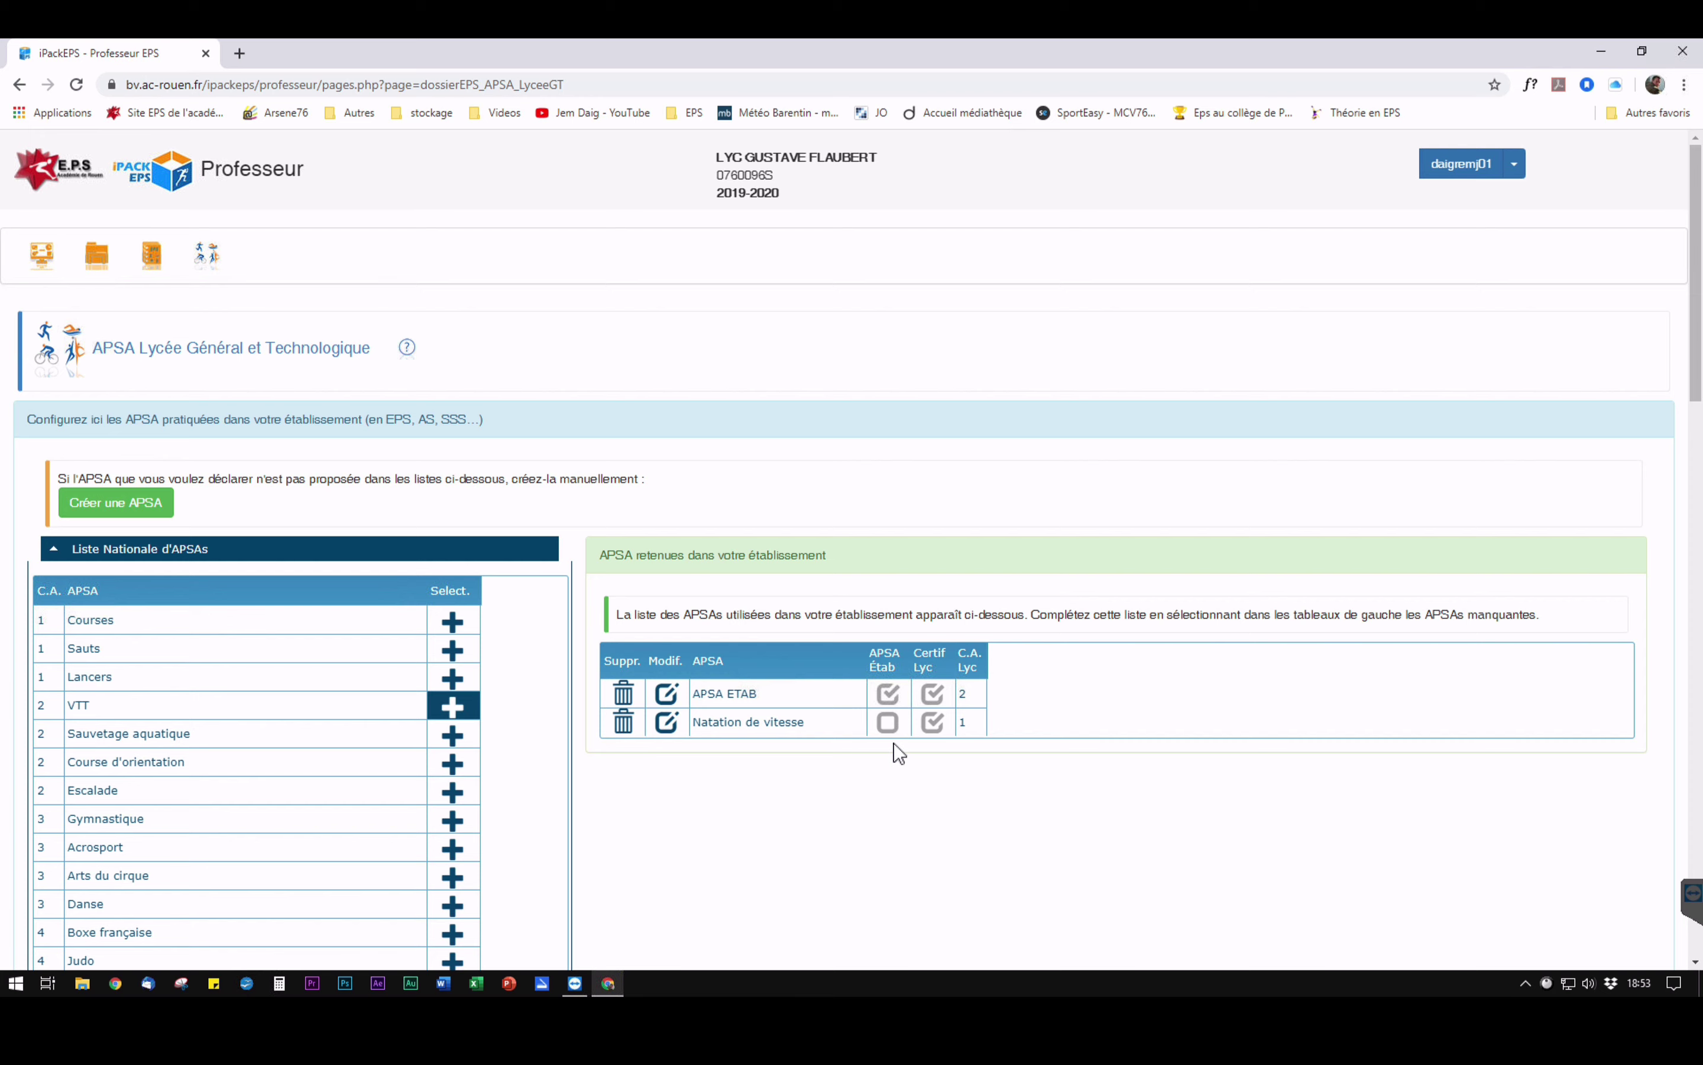
Step: Return to the Dossier Certificatif and open the référentiels deposit page
scroll(817, 750, down, 4)
scroll(410, 581, up, 4)
click(96, 252)
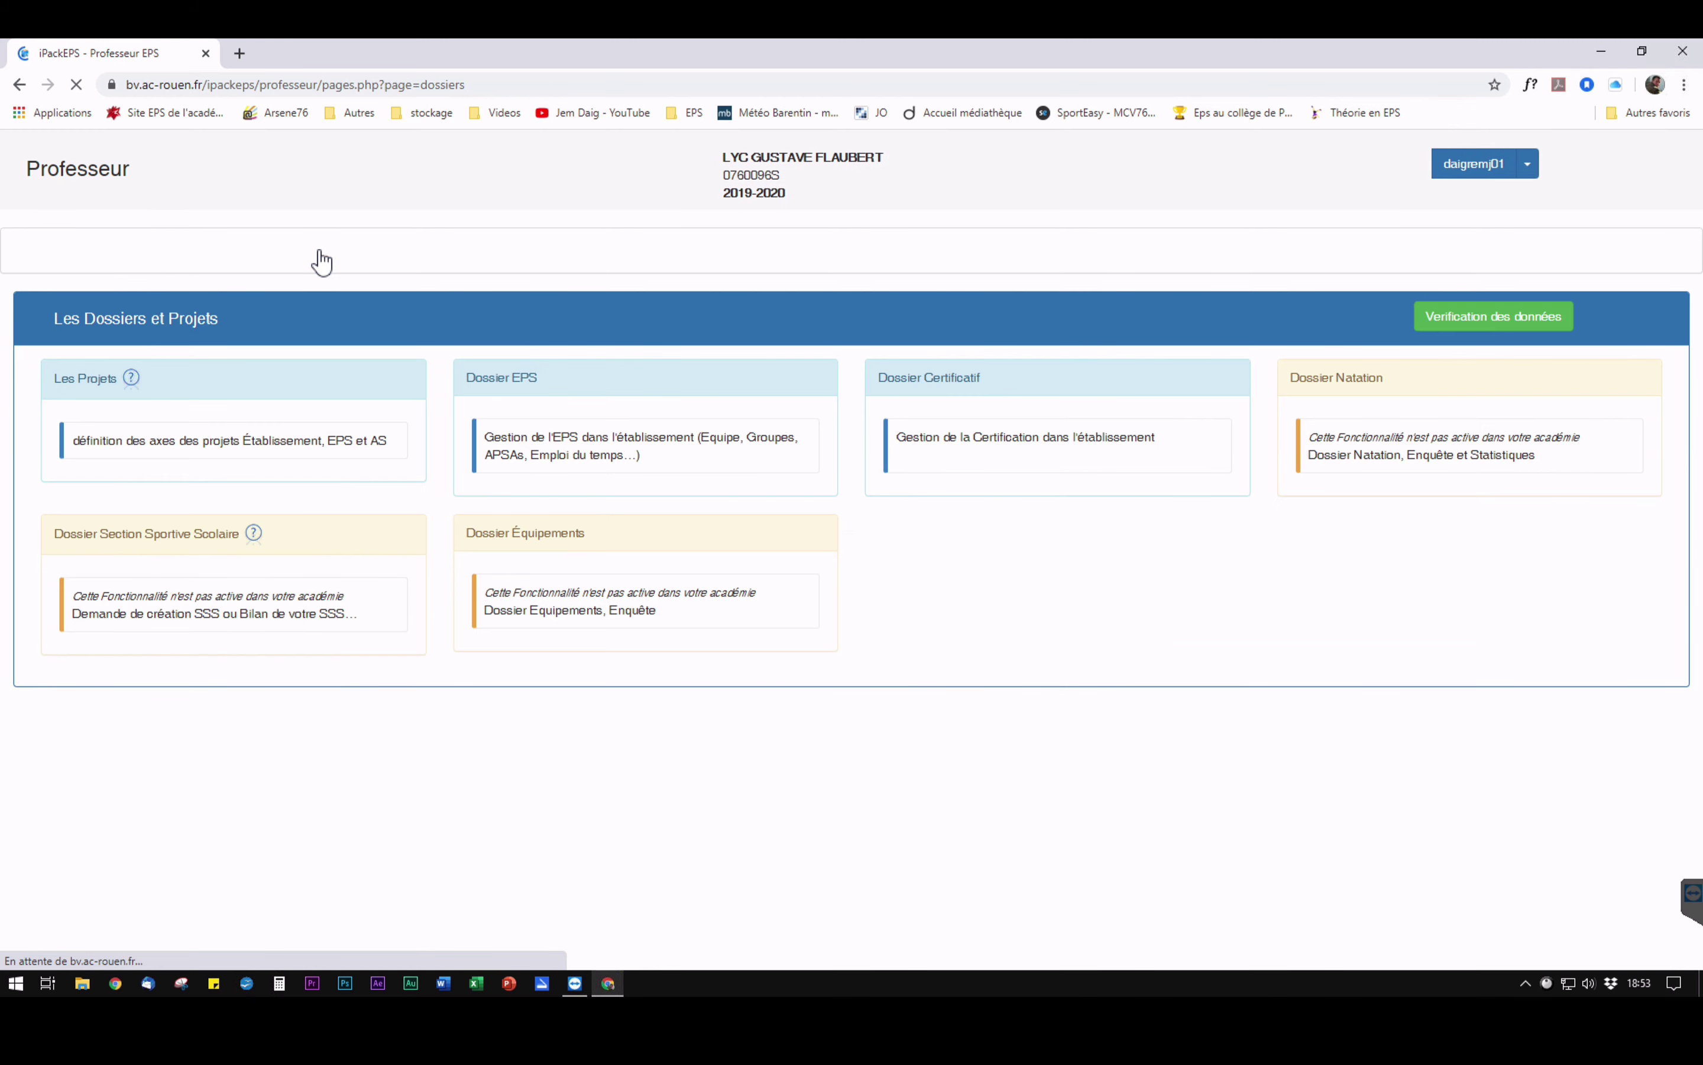
click(906, 496)
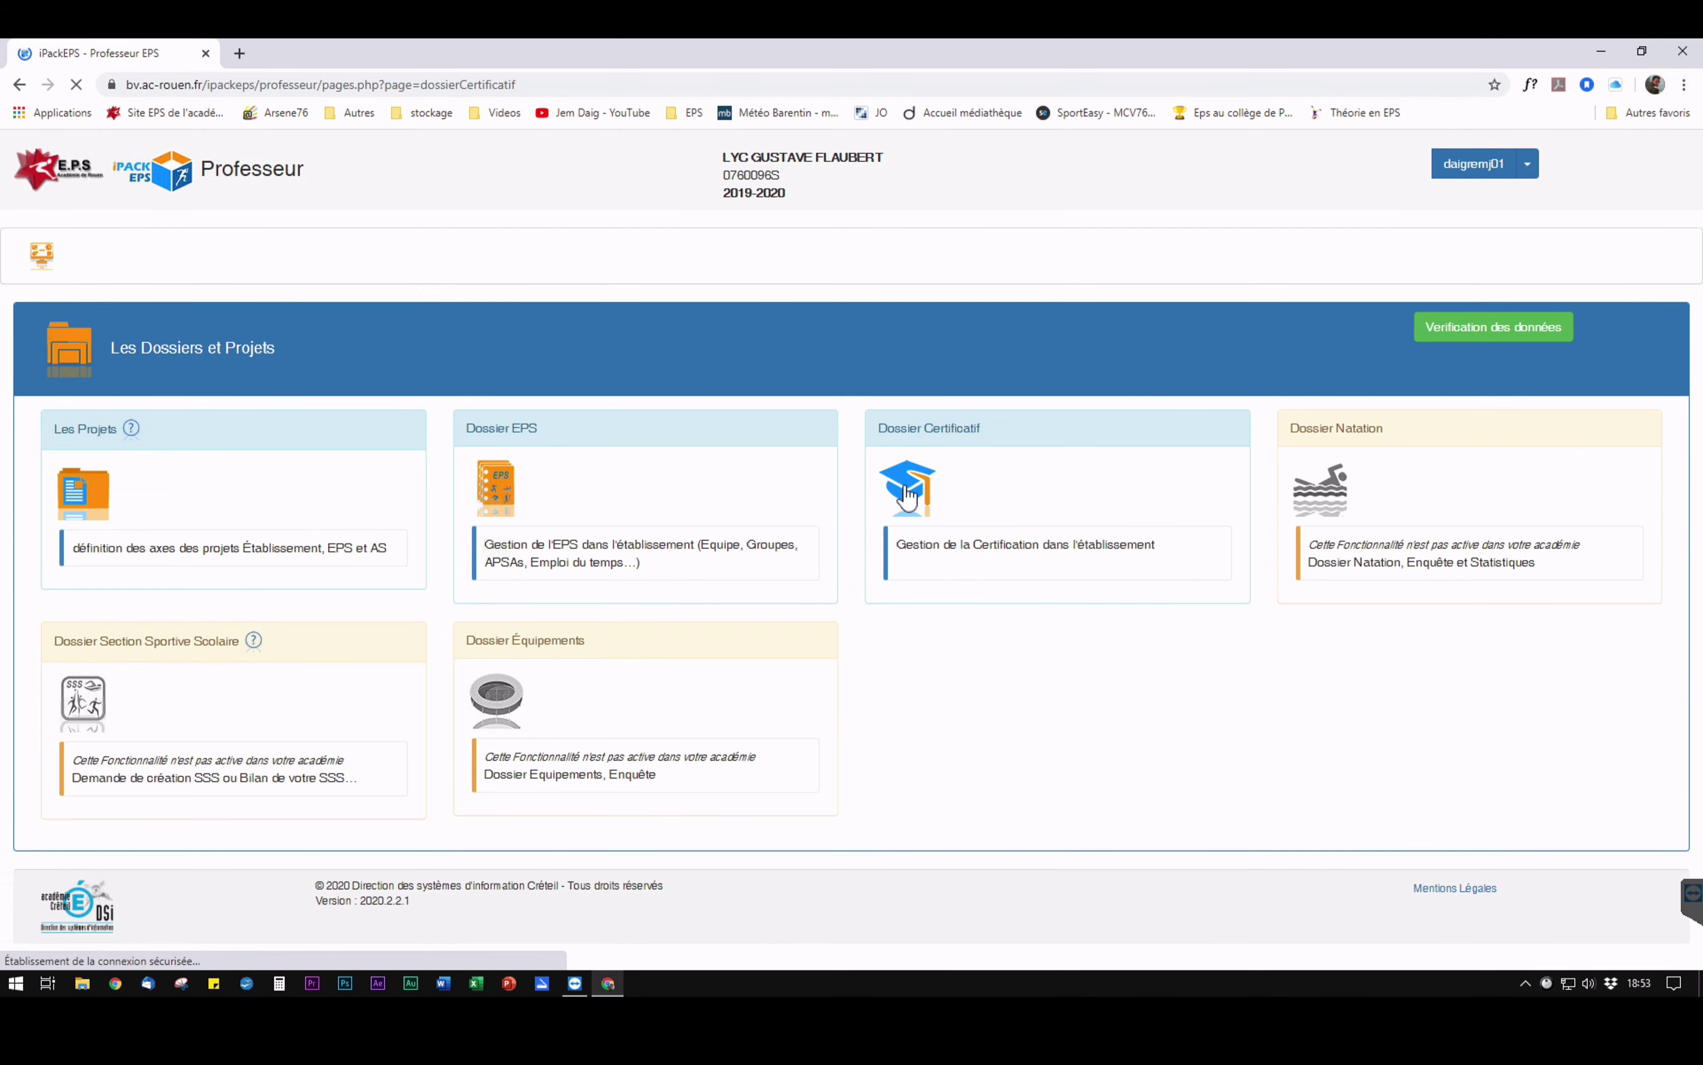
click(85, 482)
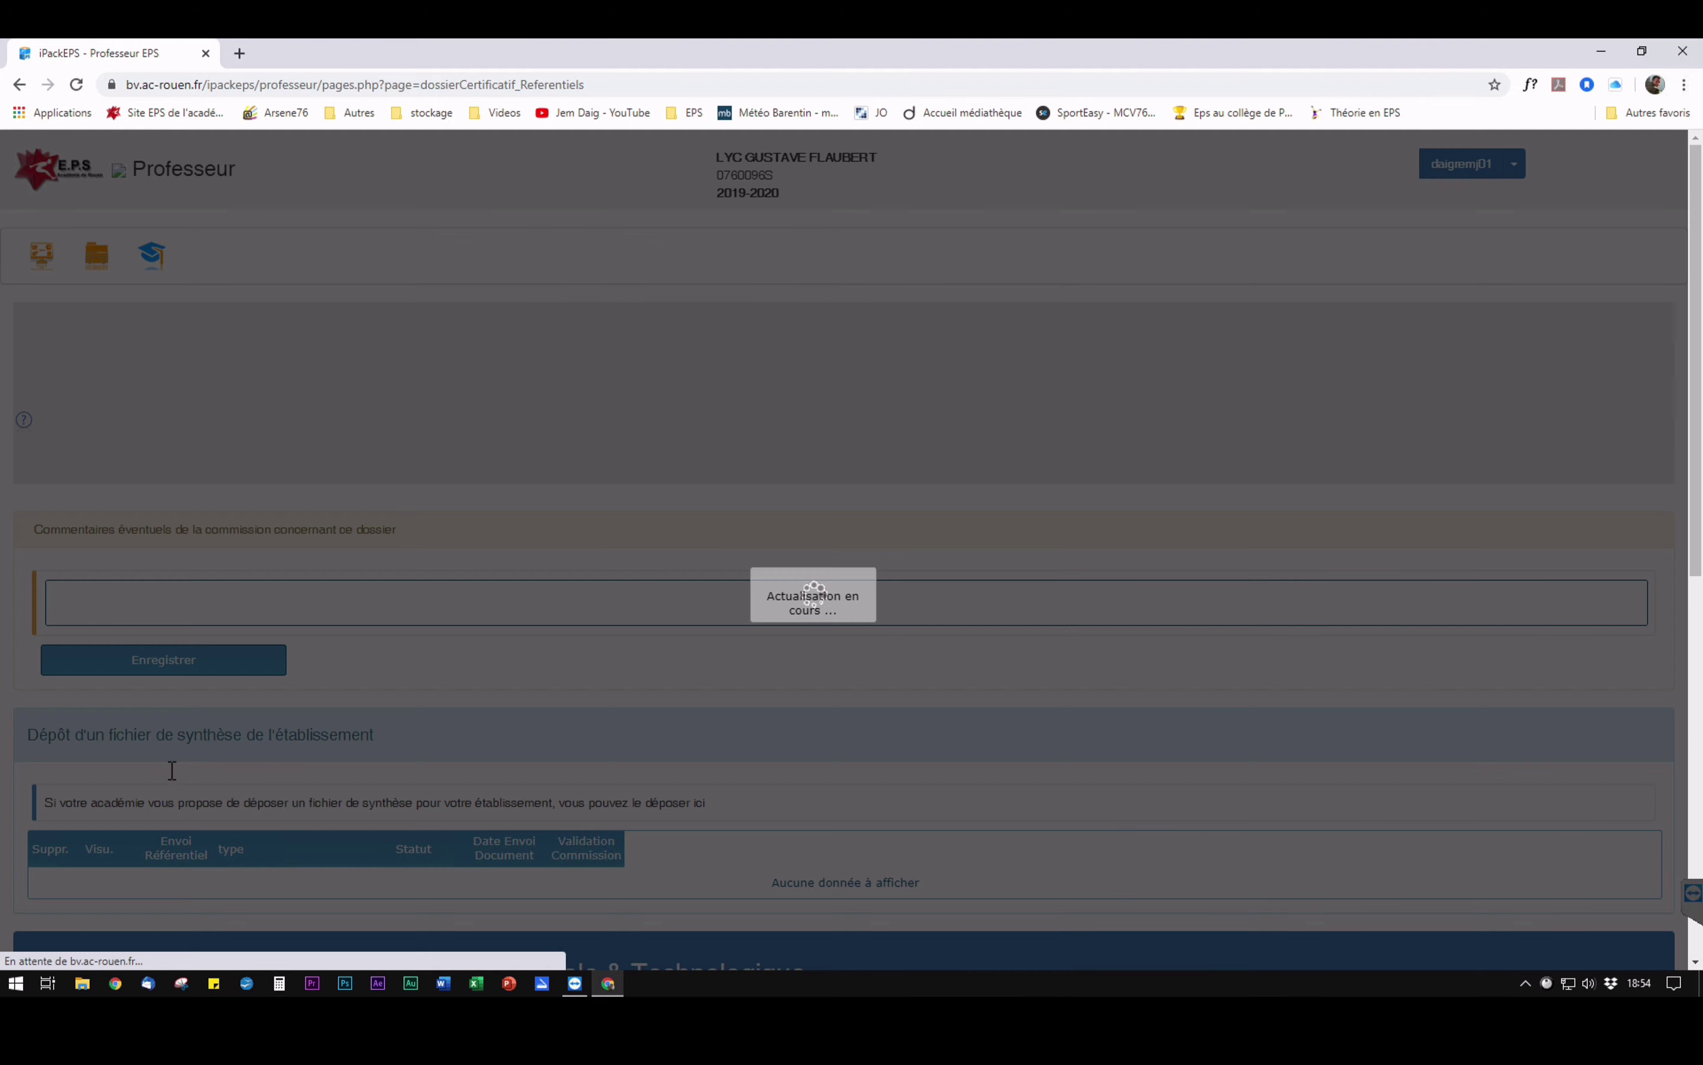
Step: Upload Synthèse.pdf as the establishment's summary file for Voie Générale & Technologique and close the deposit dialog
scroll(711, 574, down, 3)
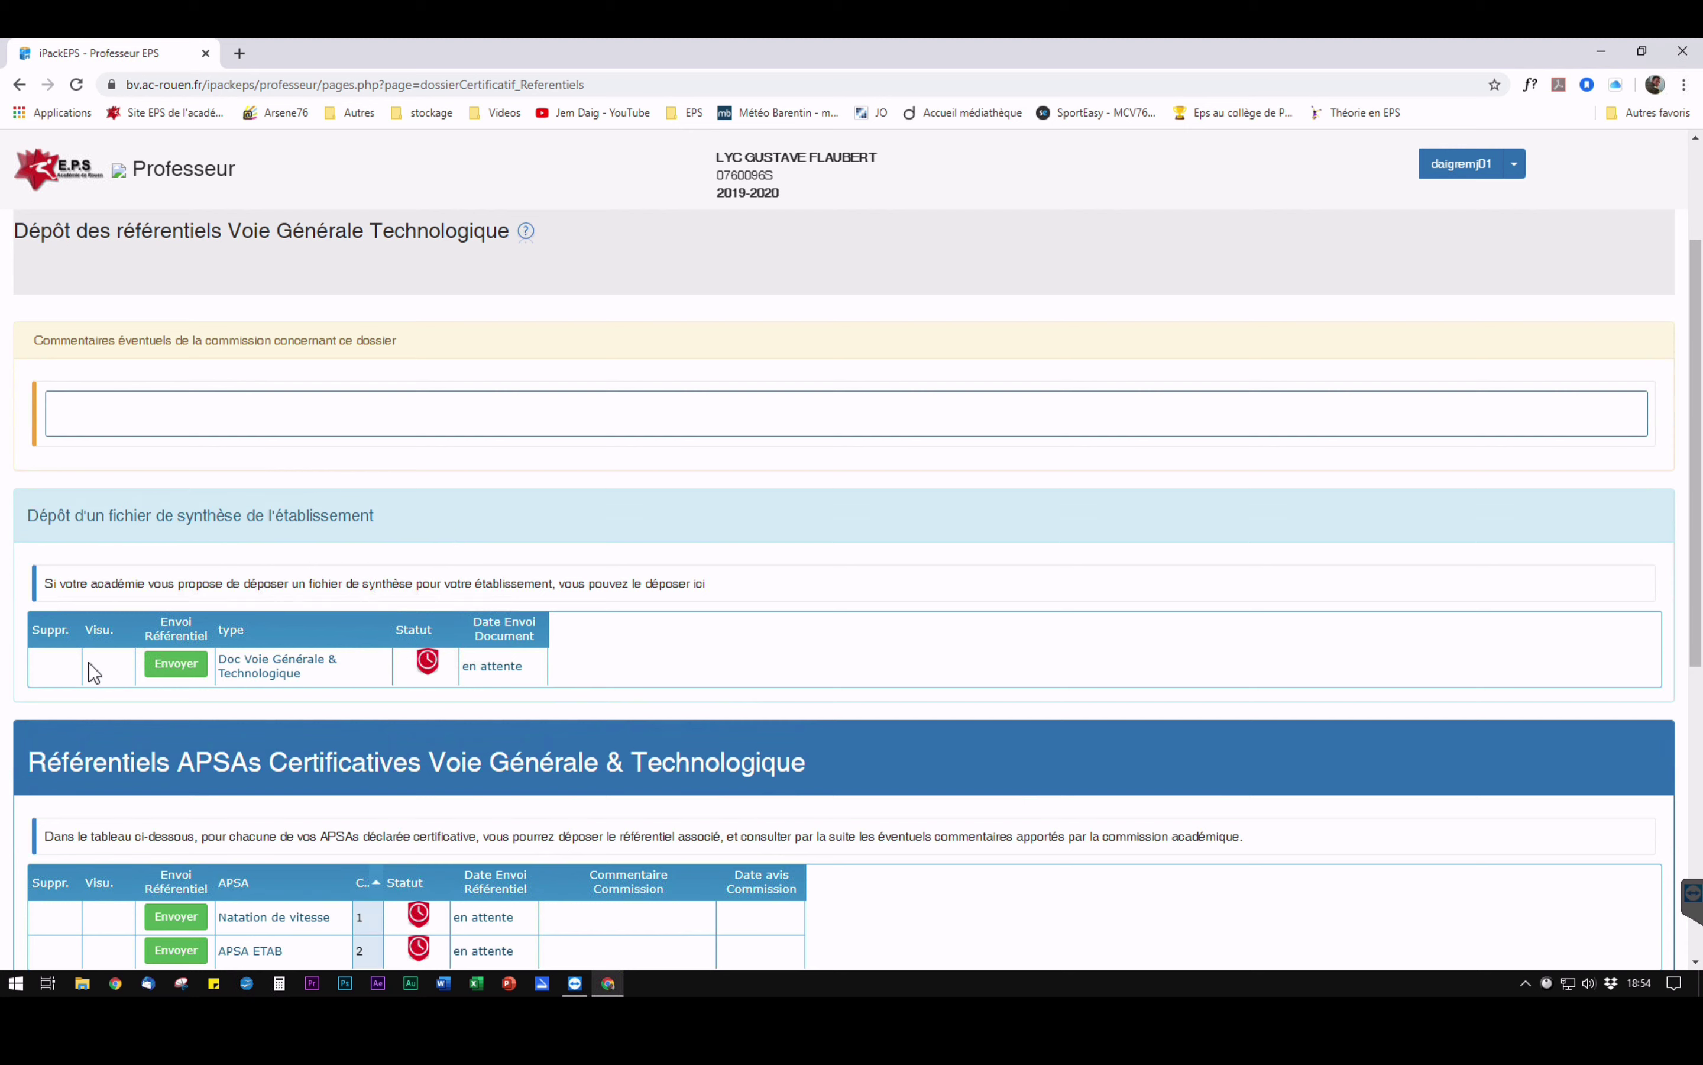
click(159, 661)
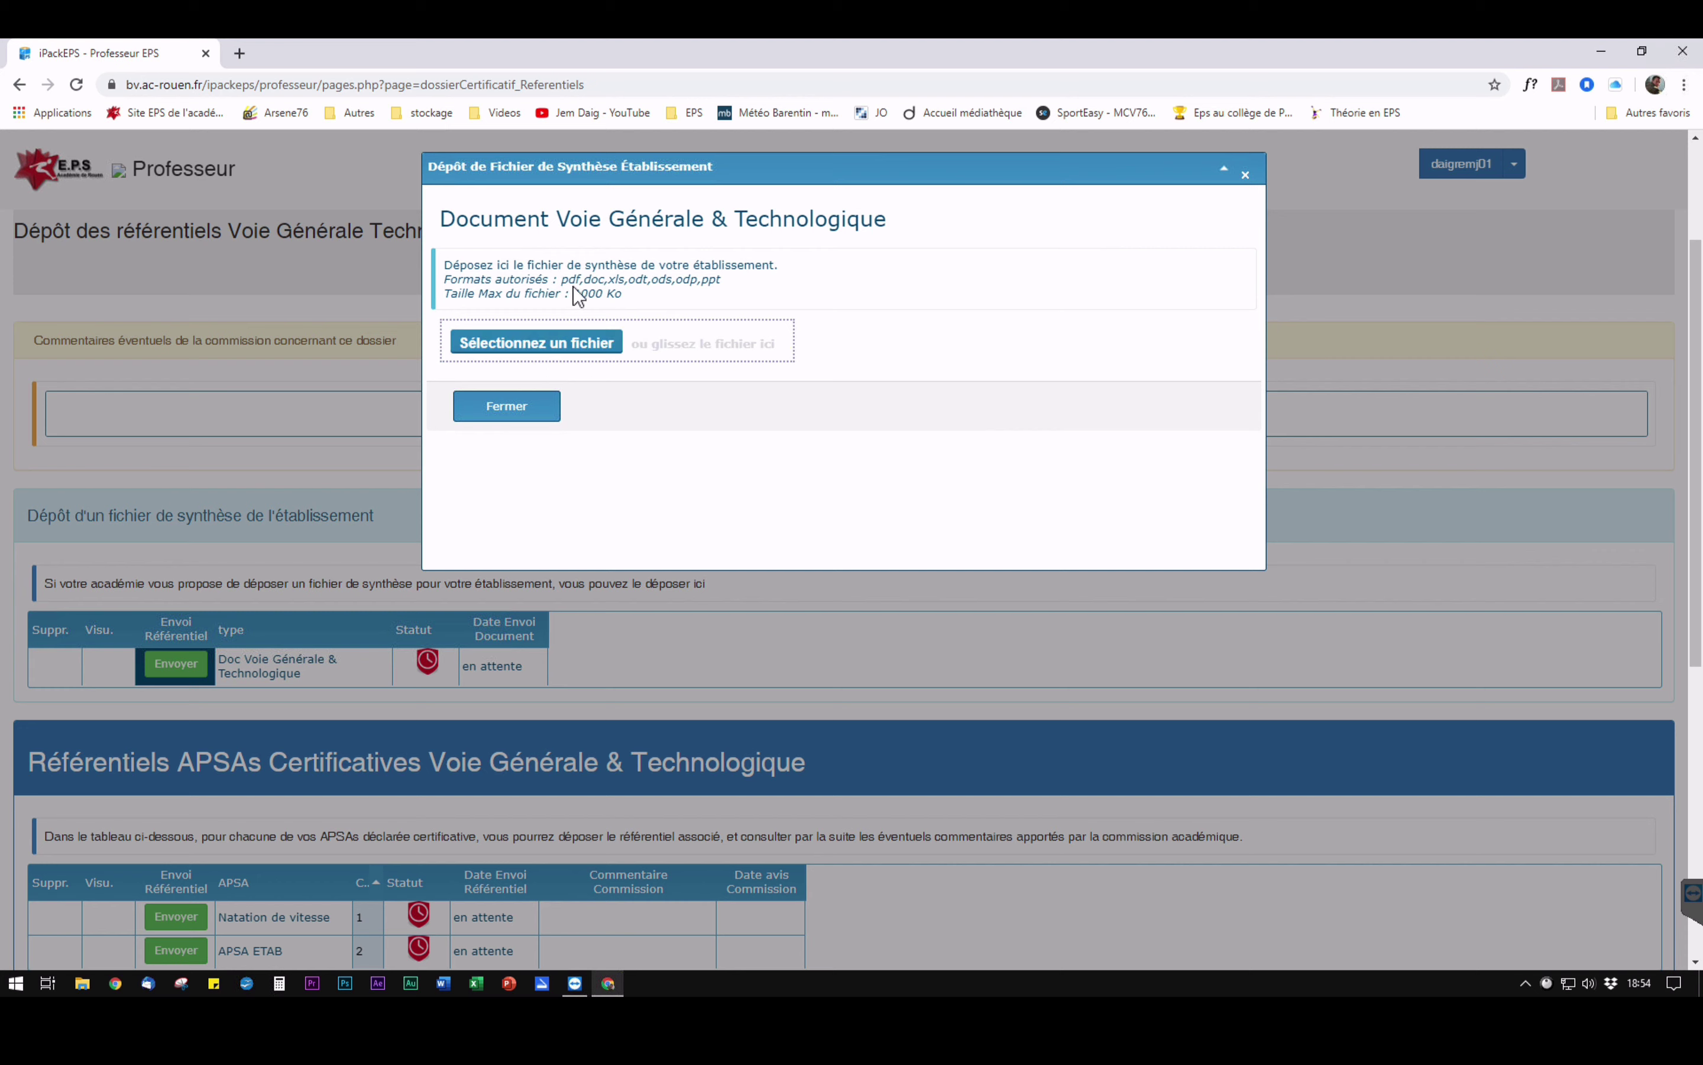
click(597, 344)
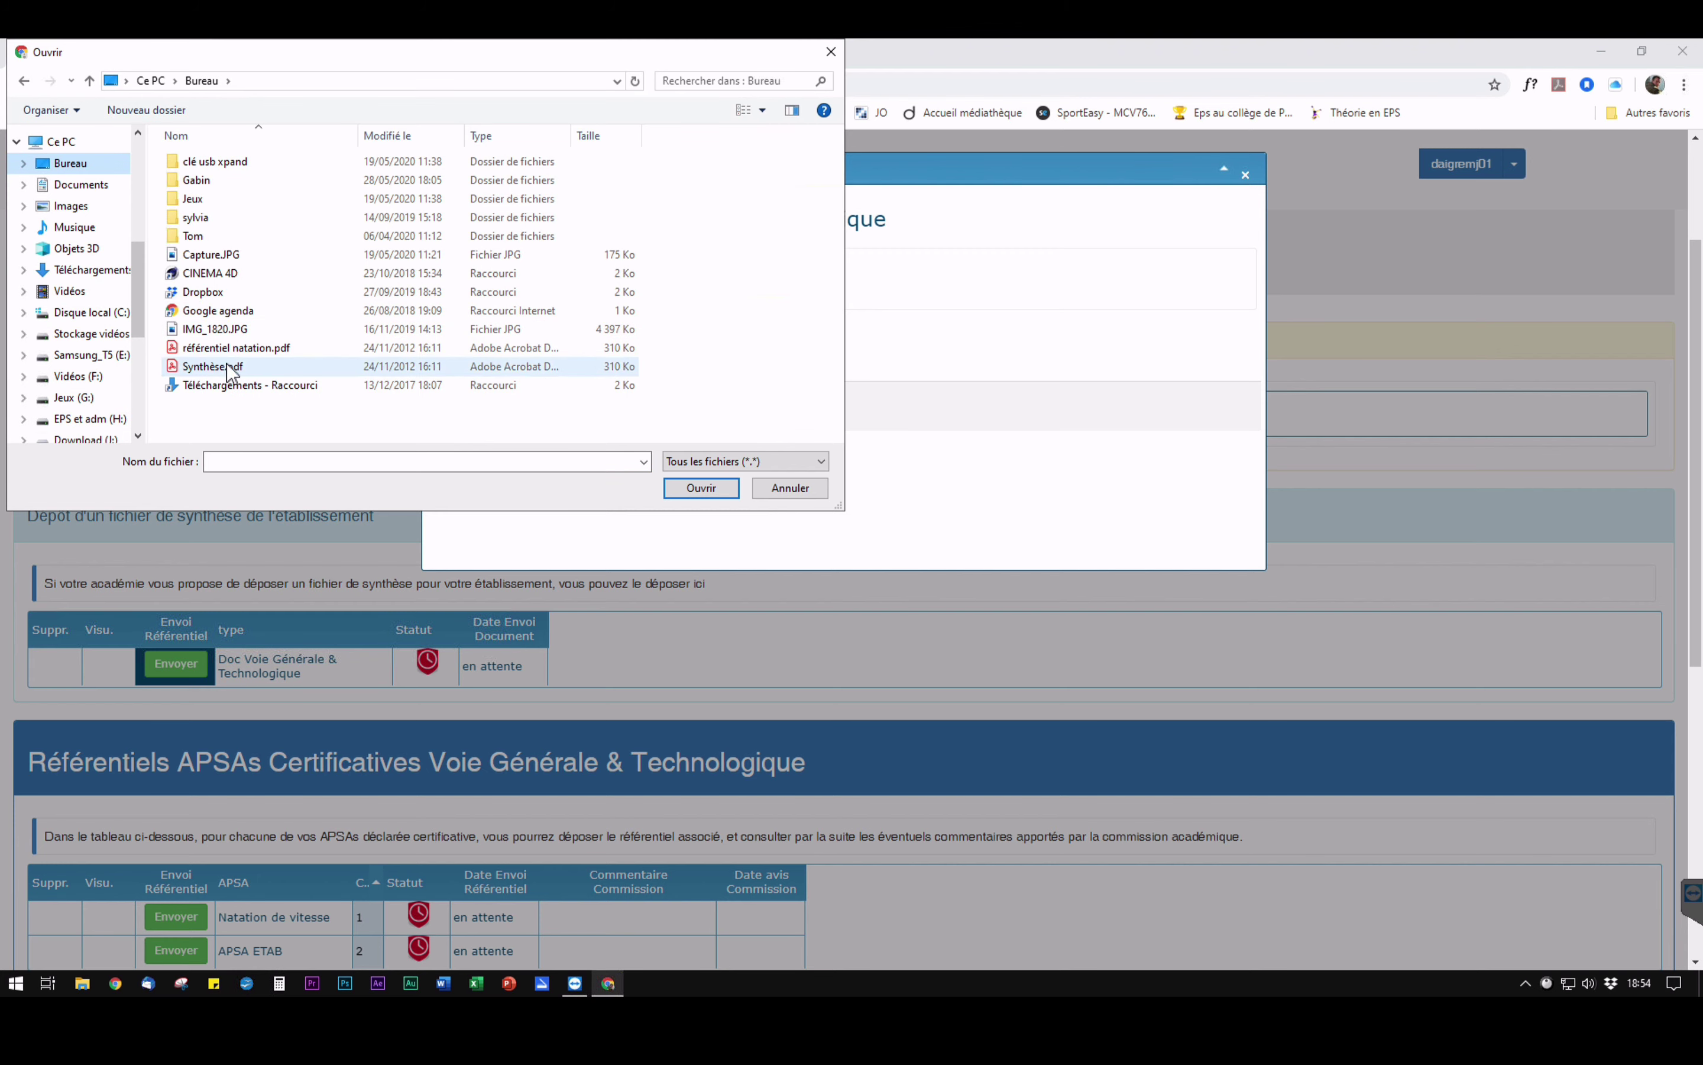
click(200, 366)
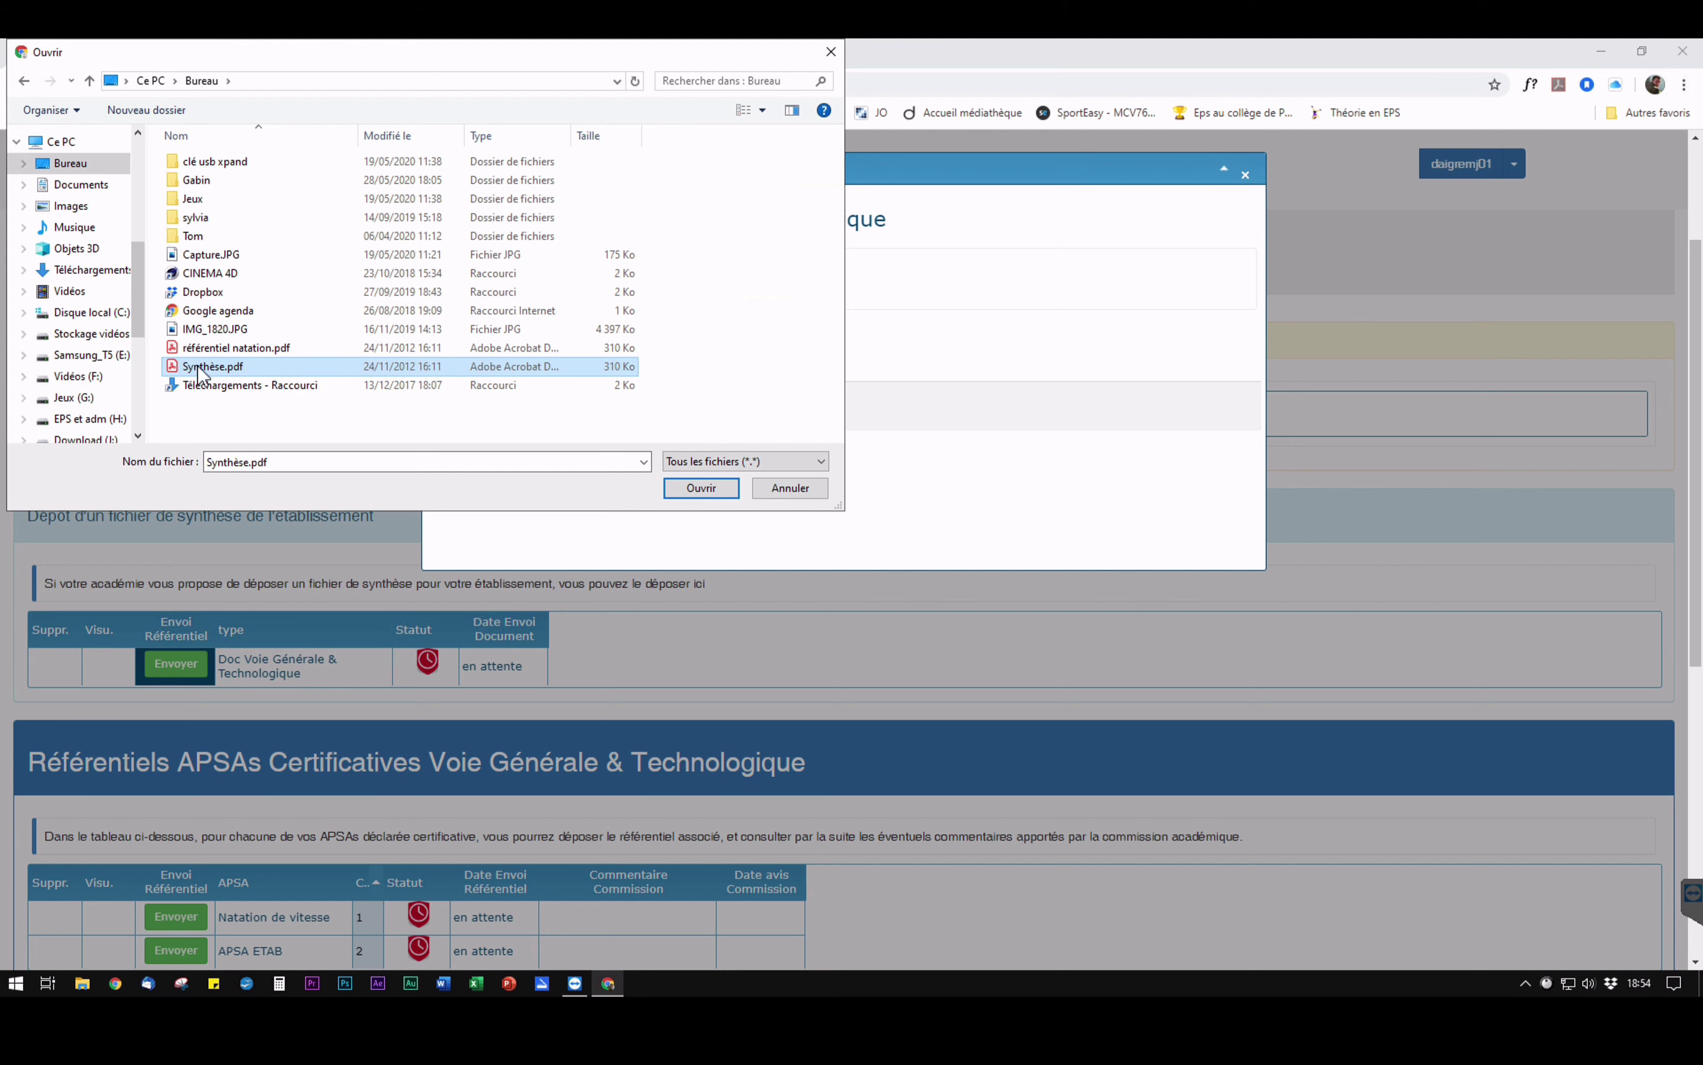
click(714, 481)
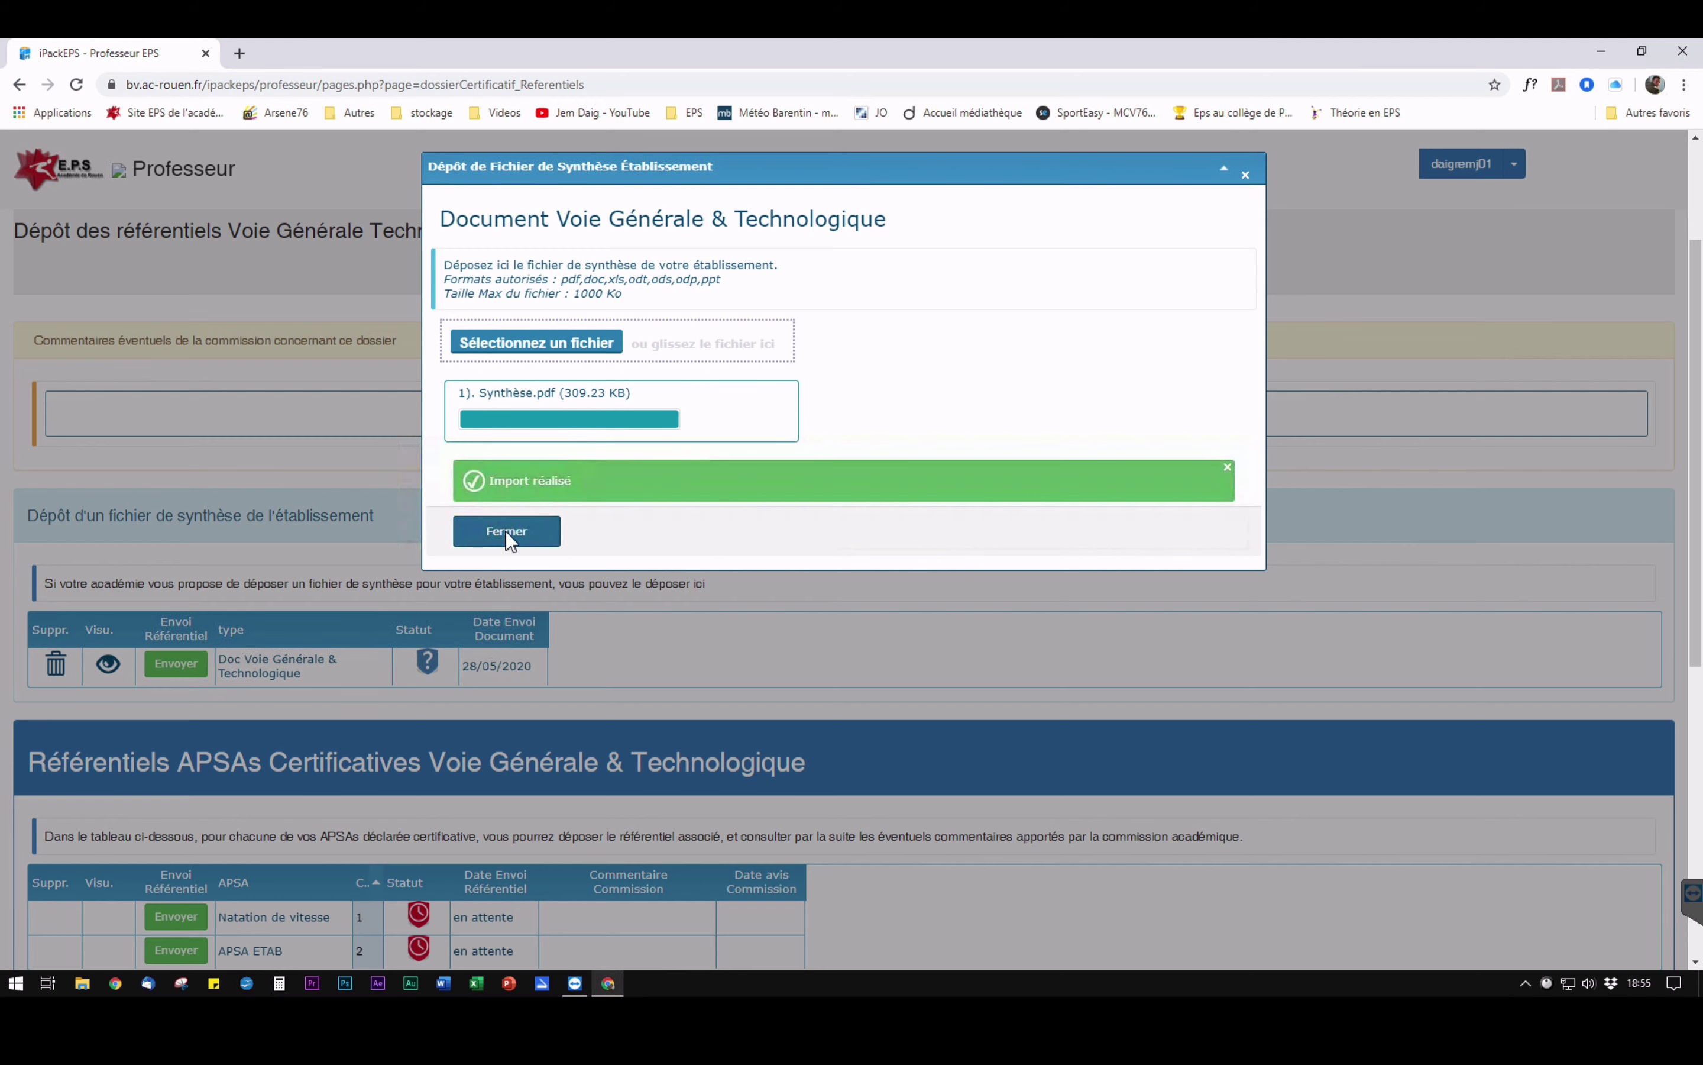
click(505, 532)
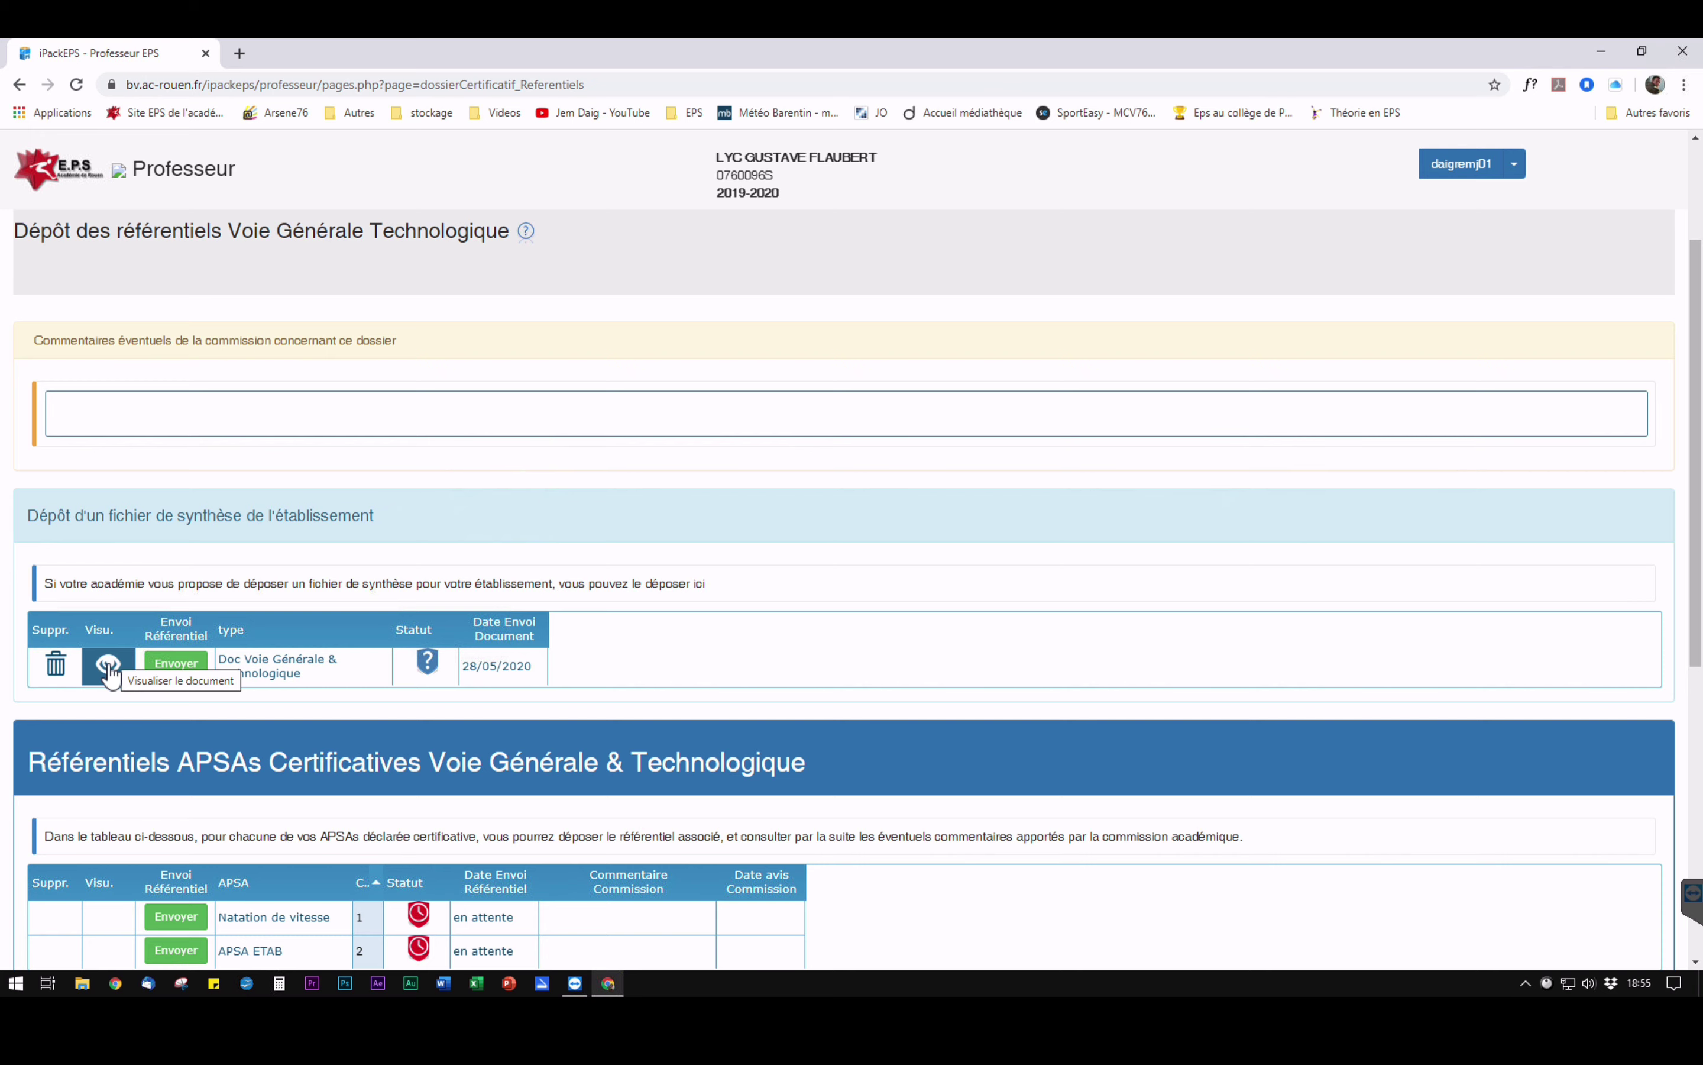
Step: Upload référentiel natation.pdf as the référentiel for Natation de vitesse in Voie Générale & Technologique and close the deposit dialog
scroll(109, 668, down, 4)
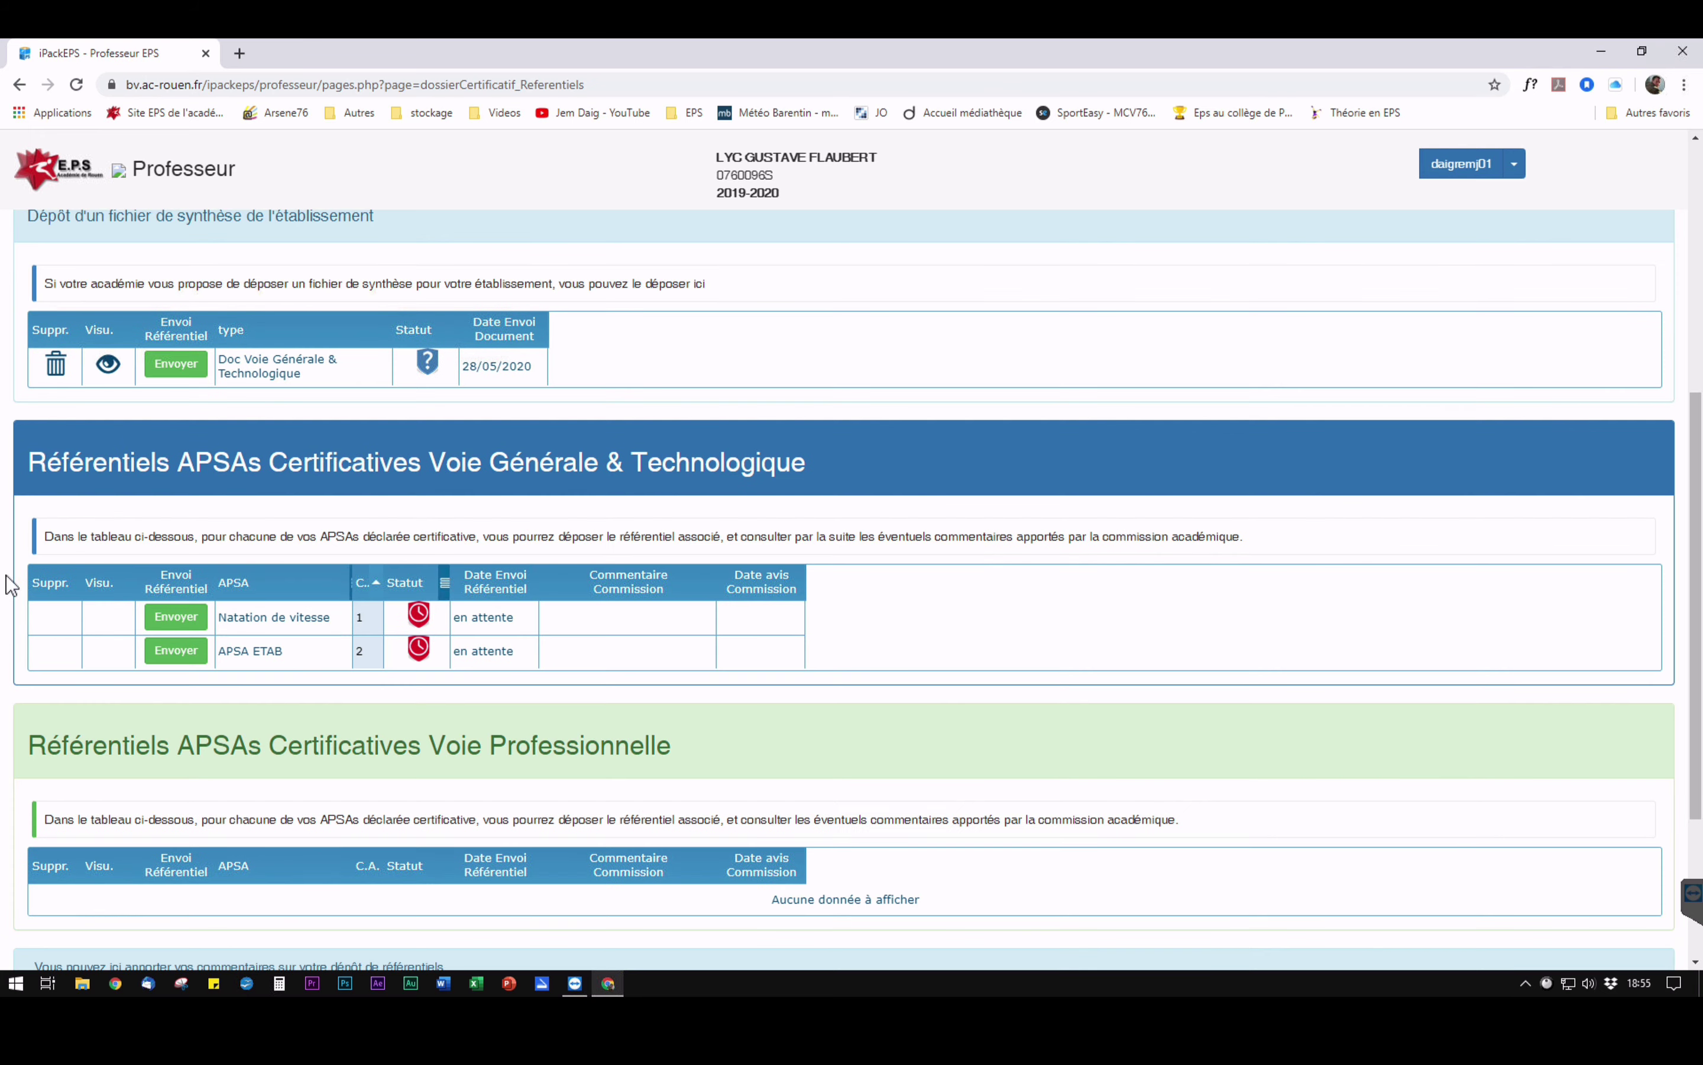
click(175, 619)
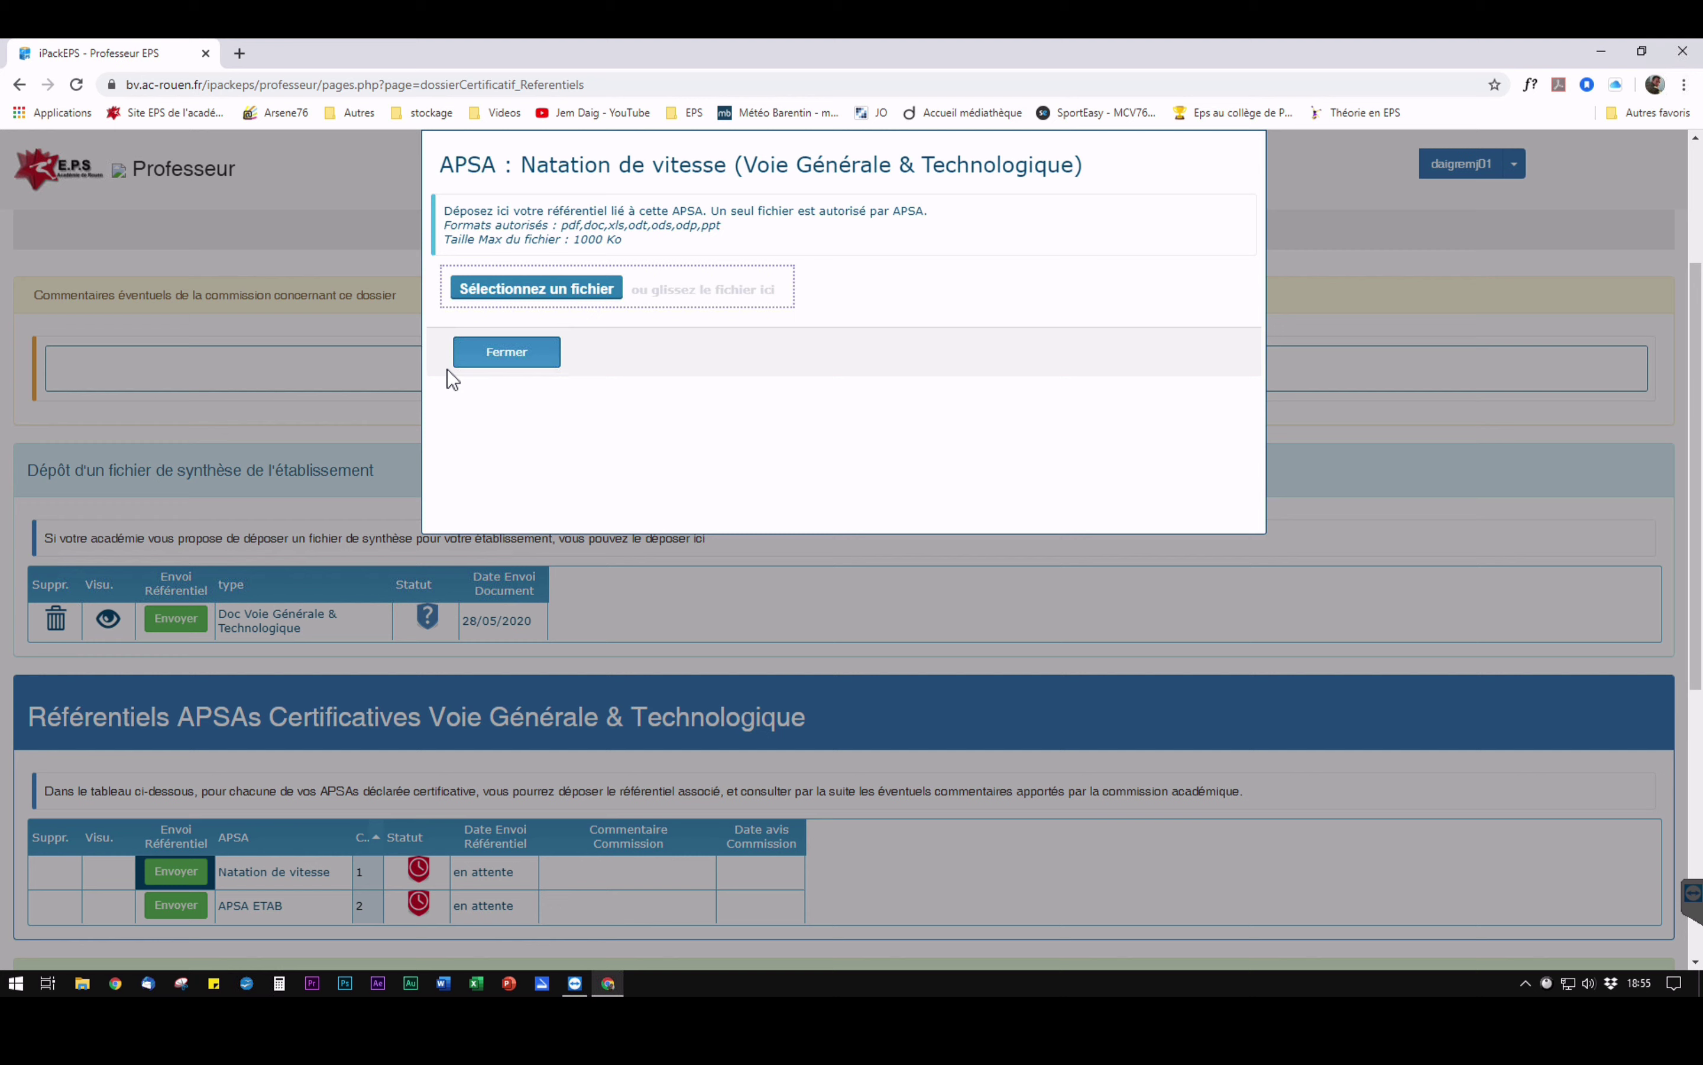
click(522, 285)
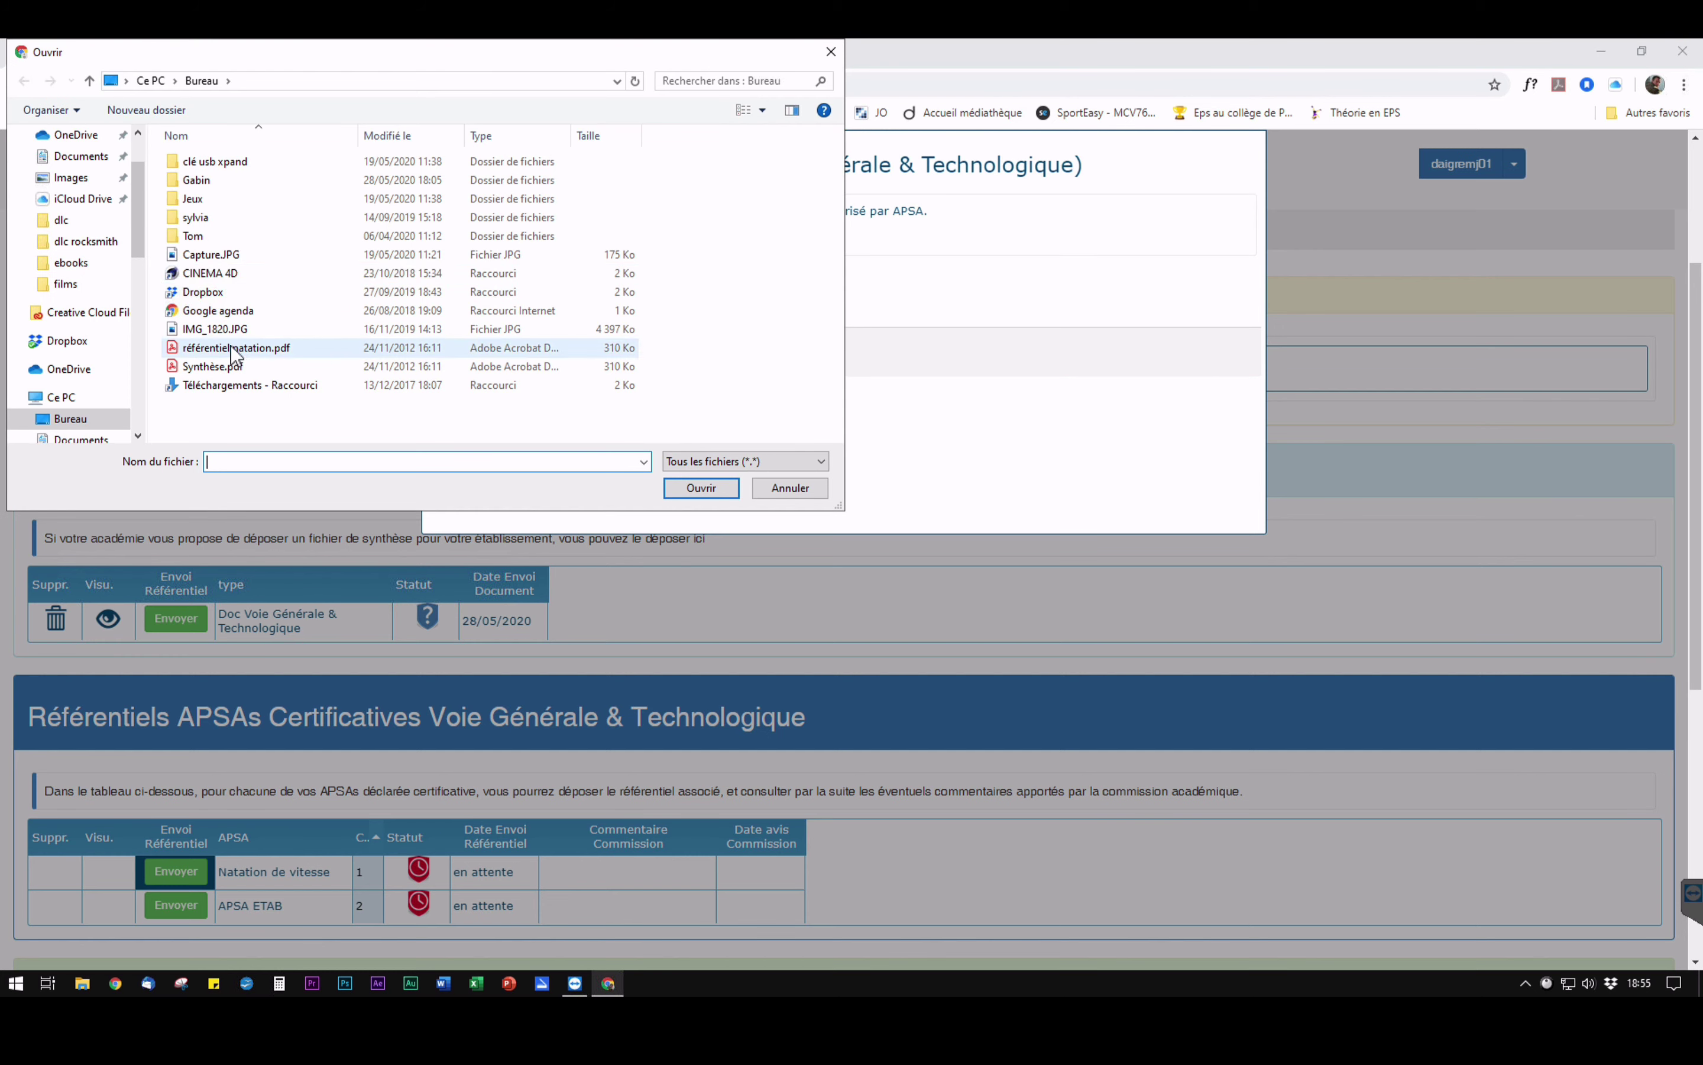
click(231, 347)
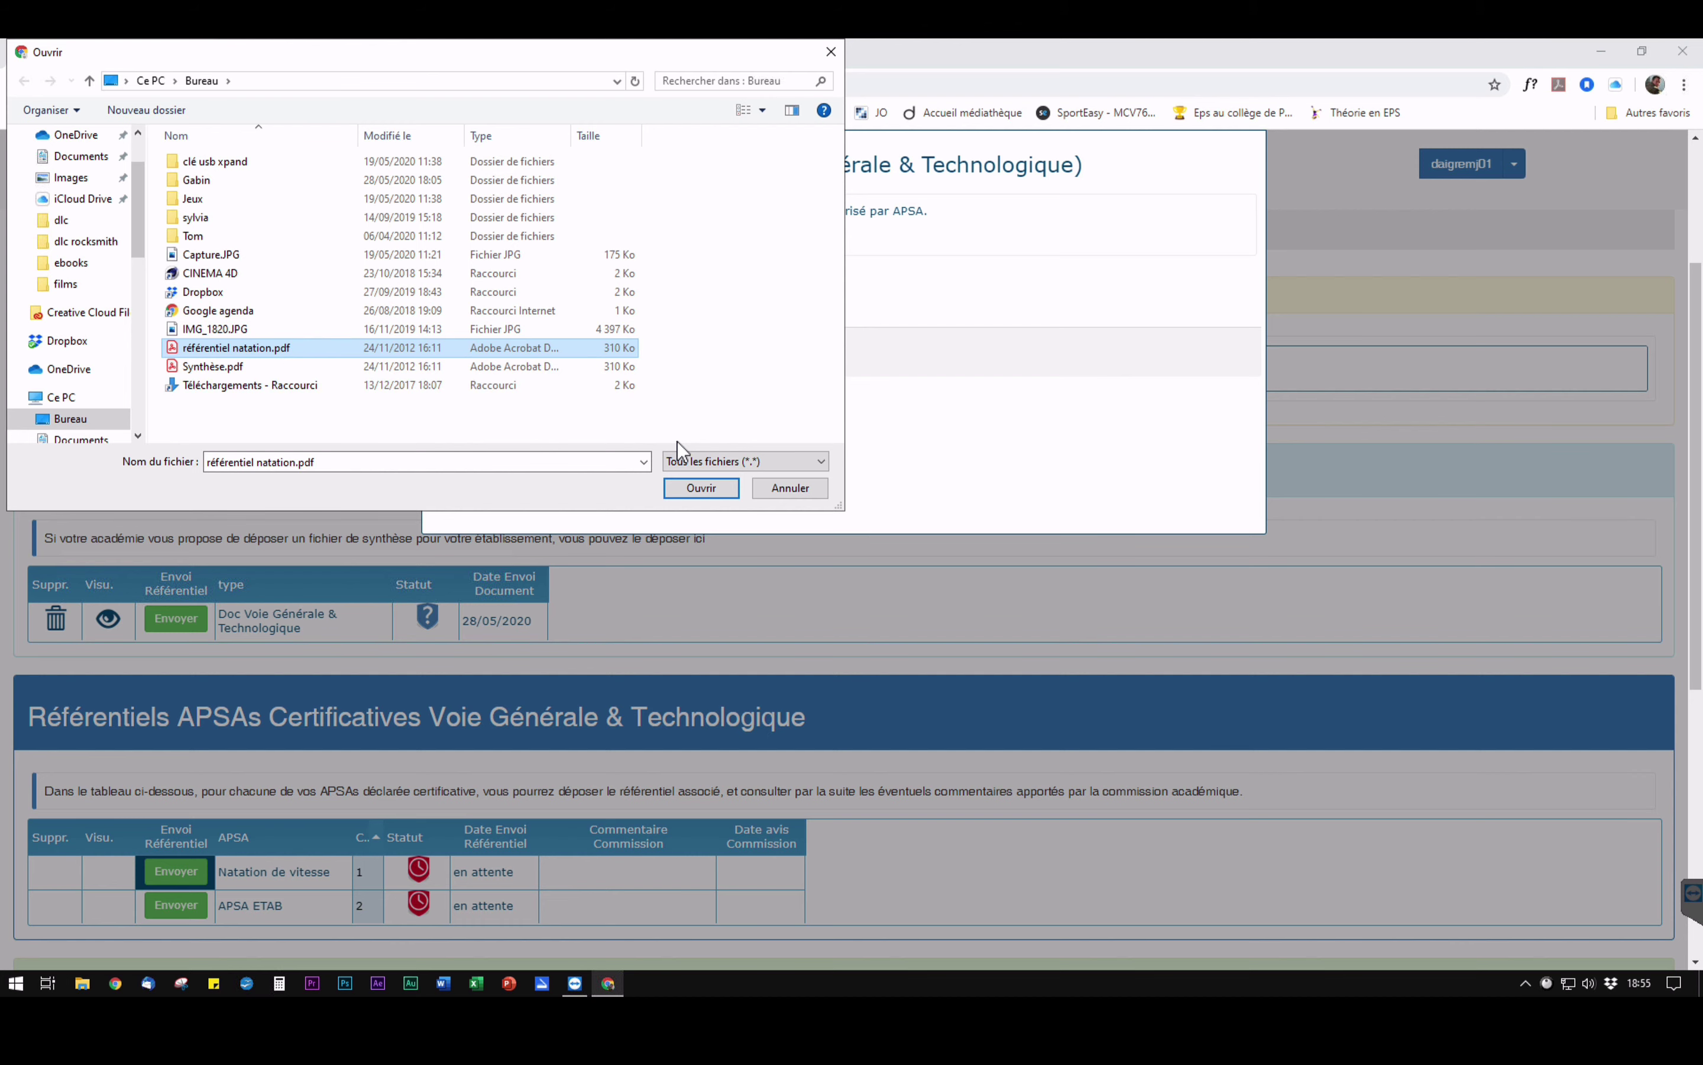
click(693, 485)
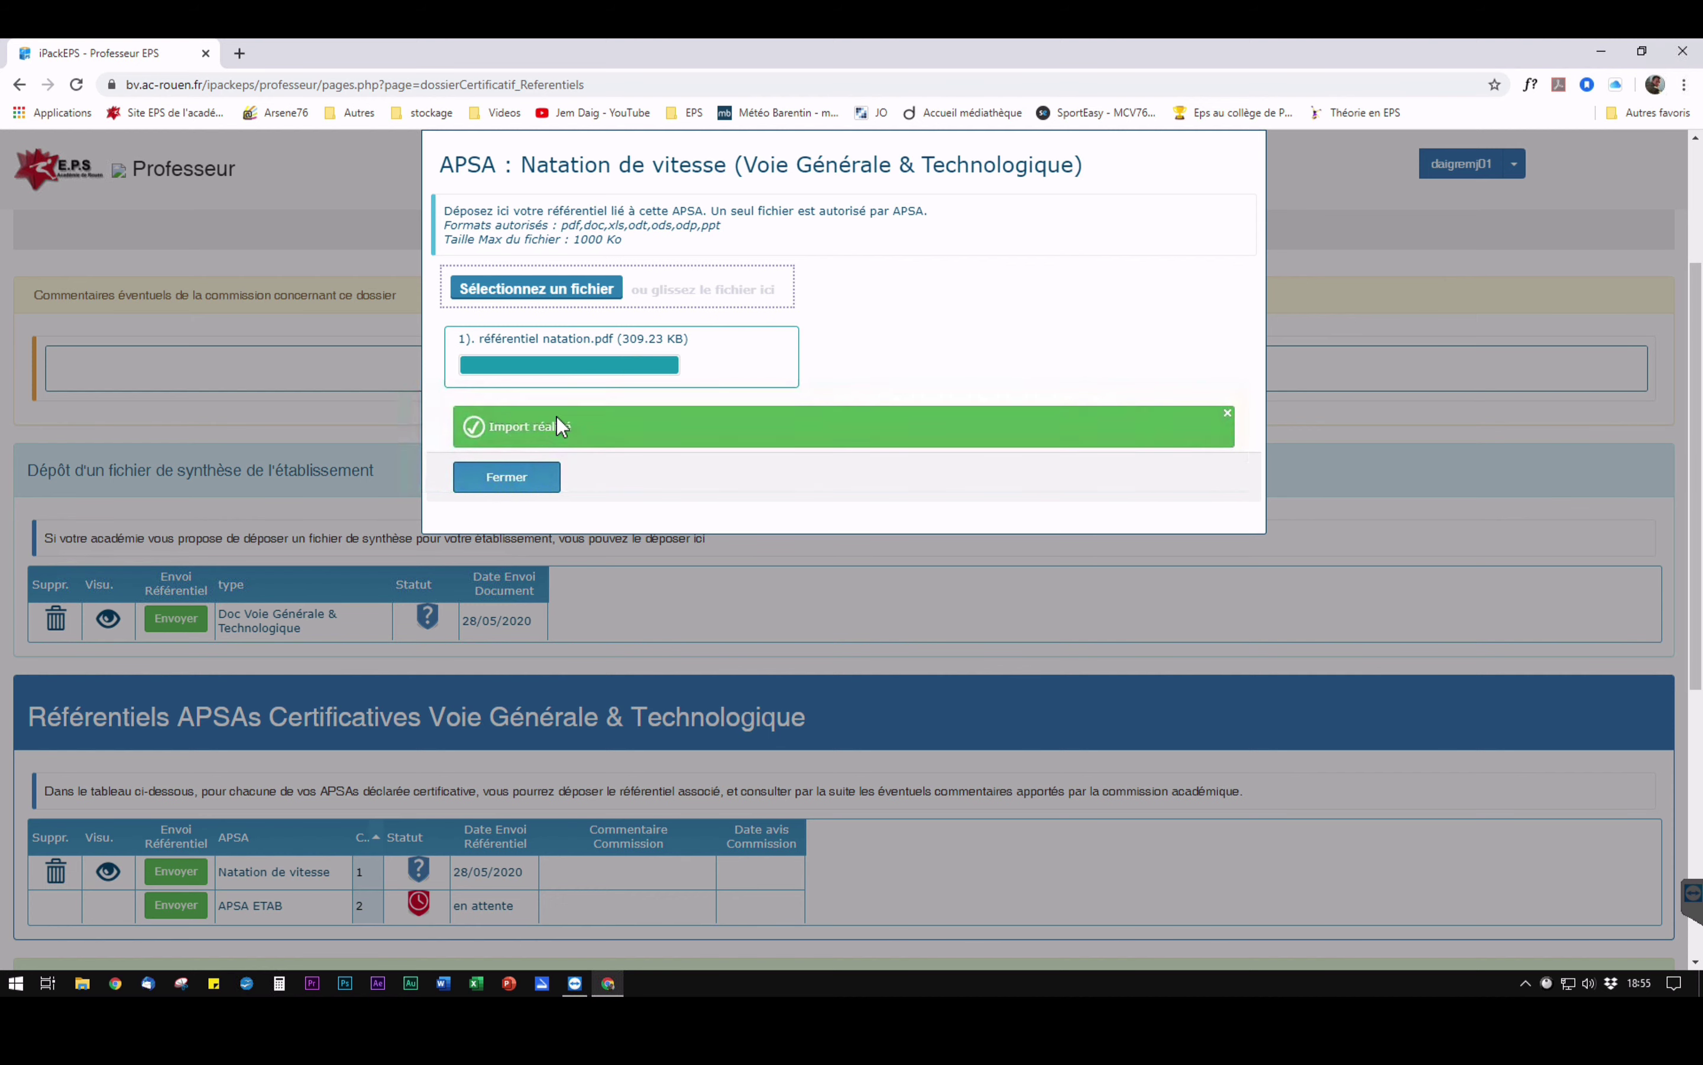
click(504, 476)
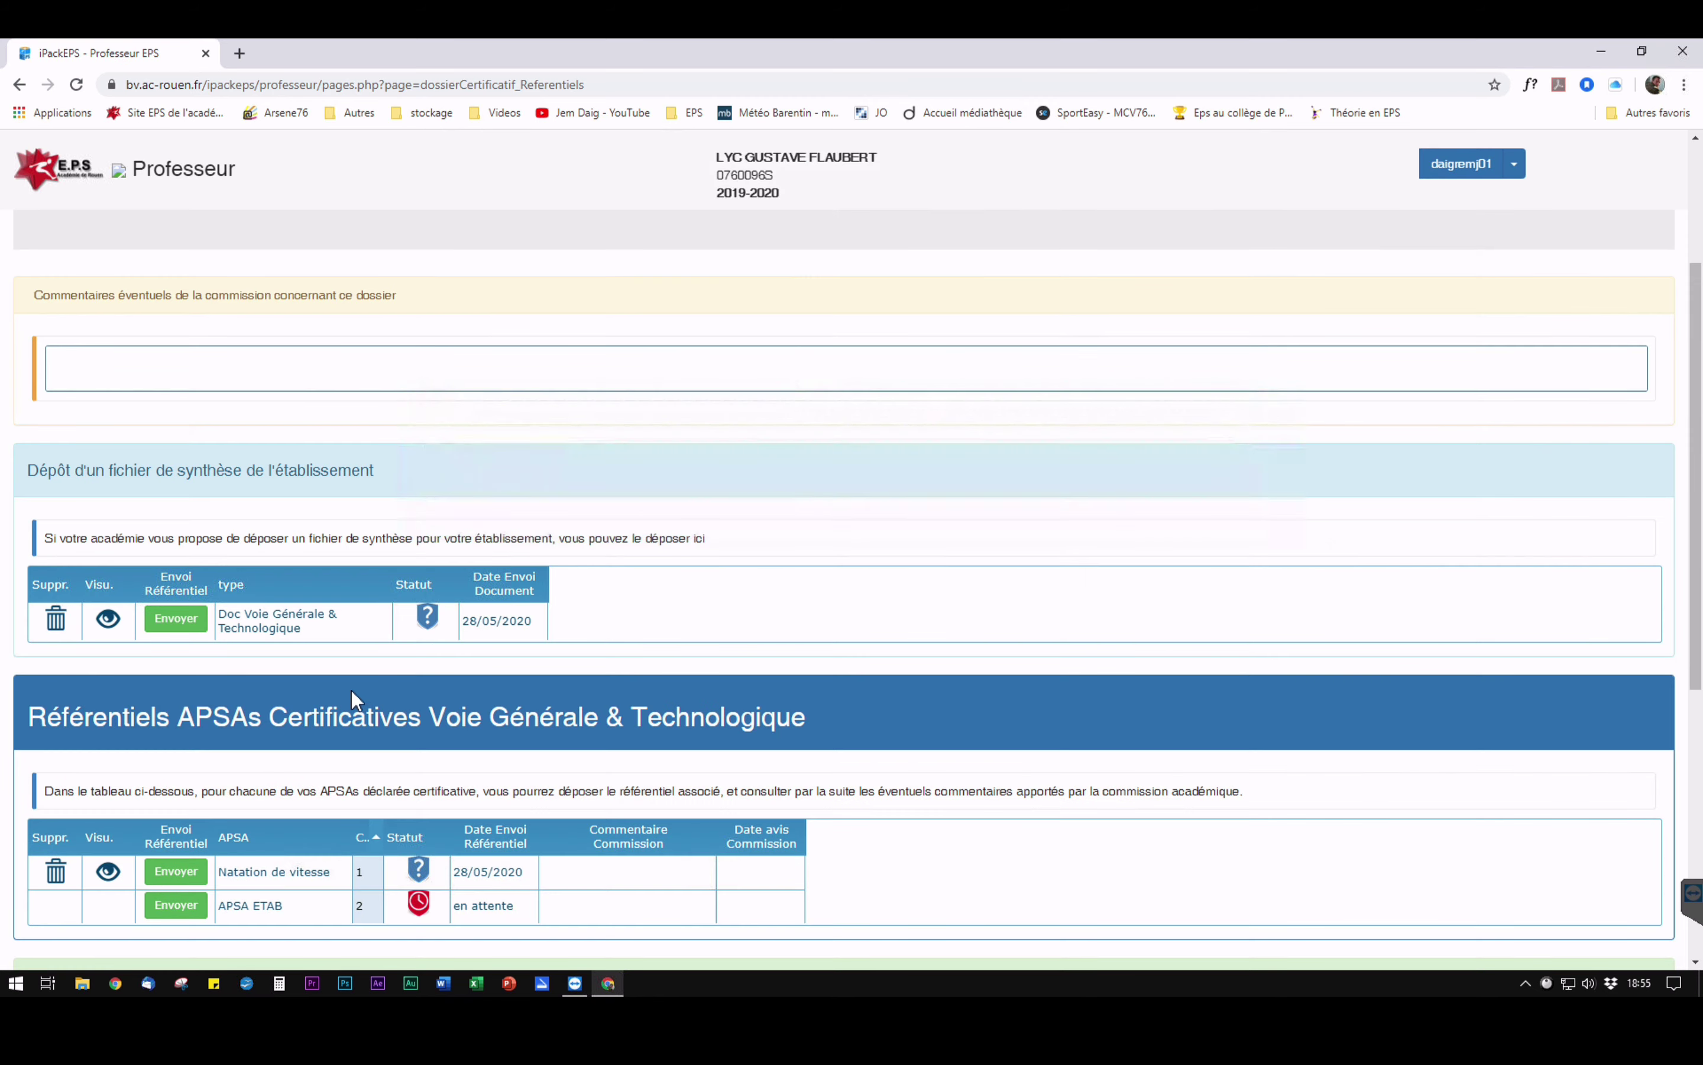
Step: Save the comments section of the référentiels deposit page
scroll(337, 732, down, 4)
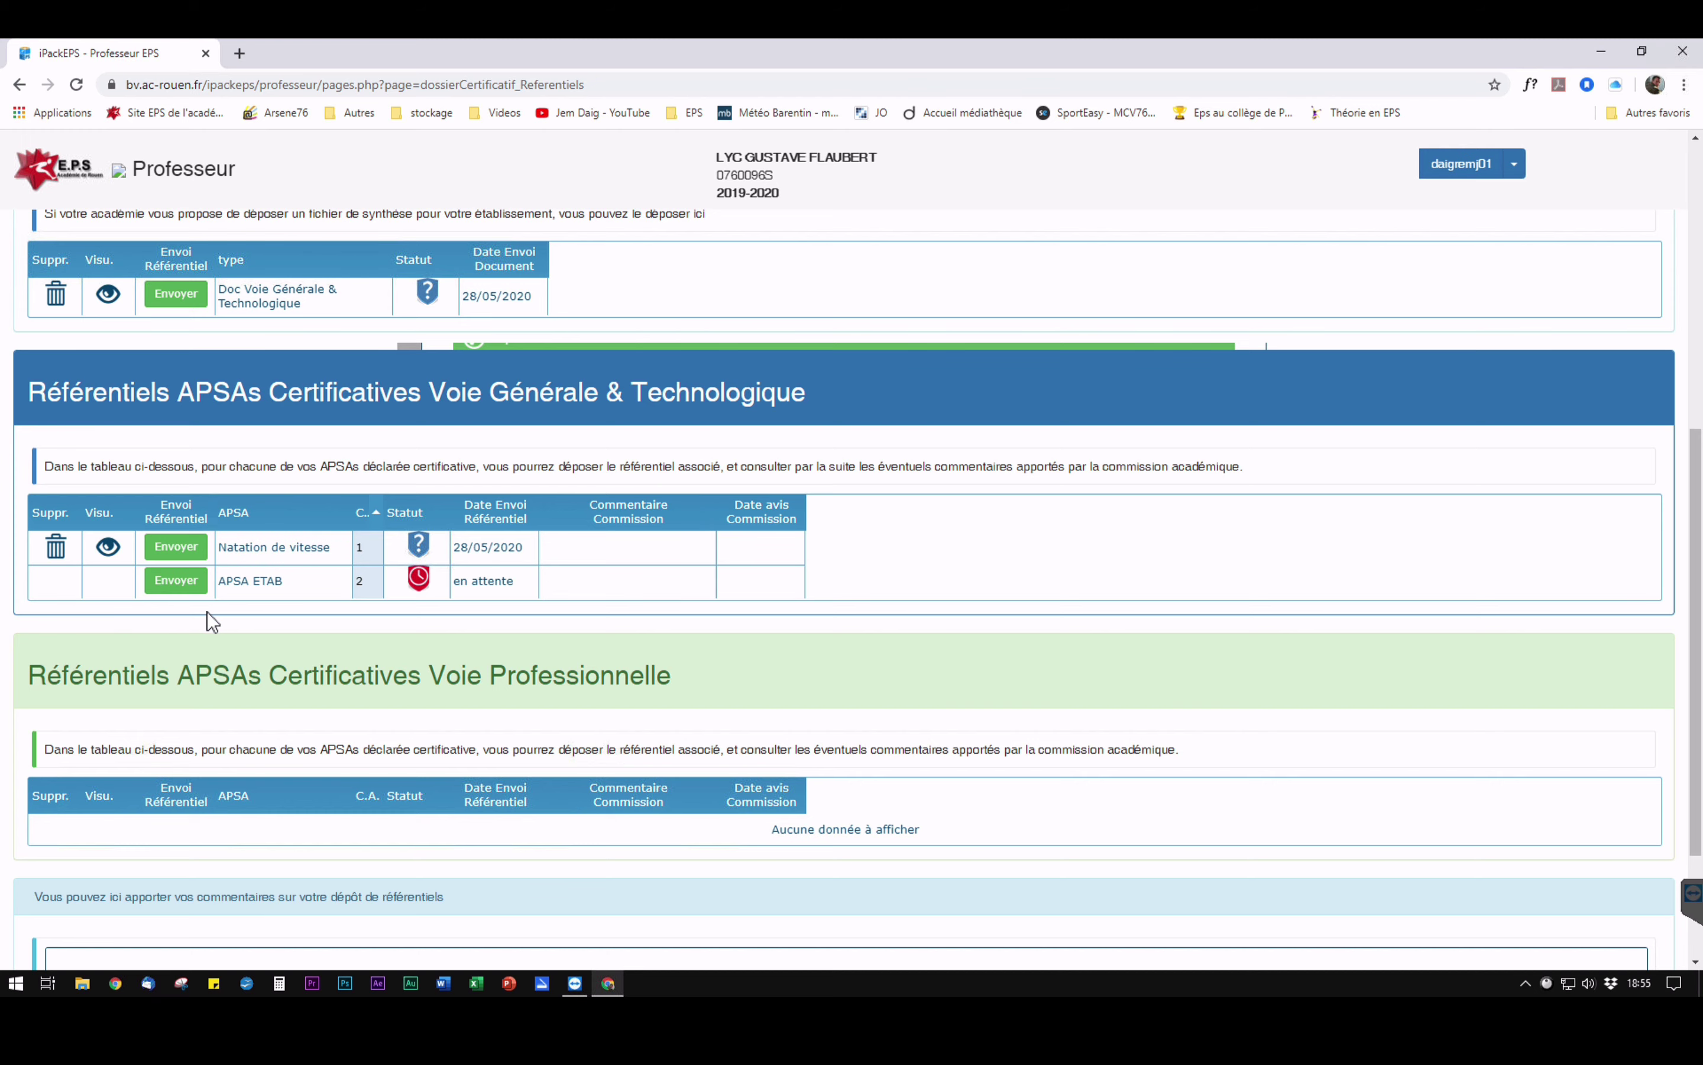
click(220, 574)
scroll(164, 674, down, 3)
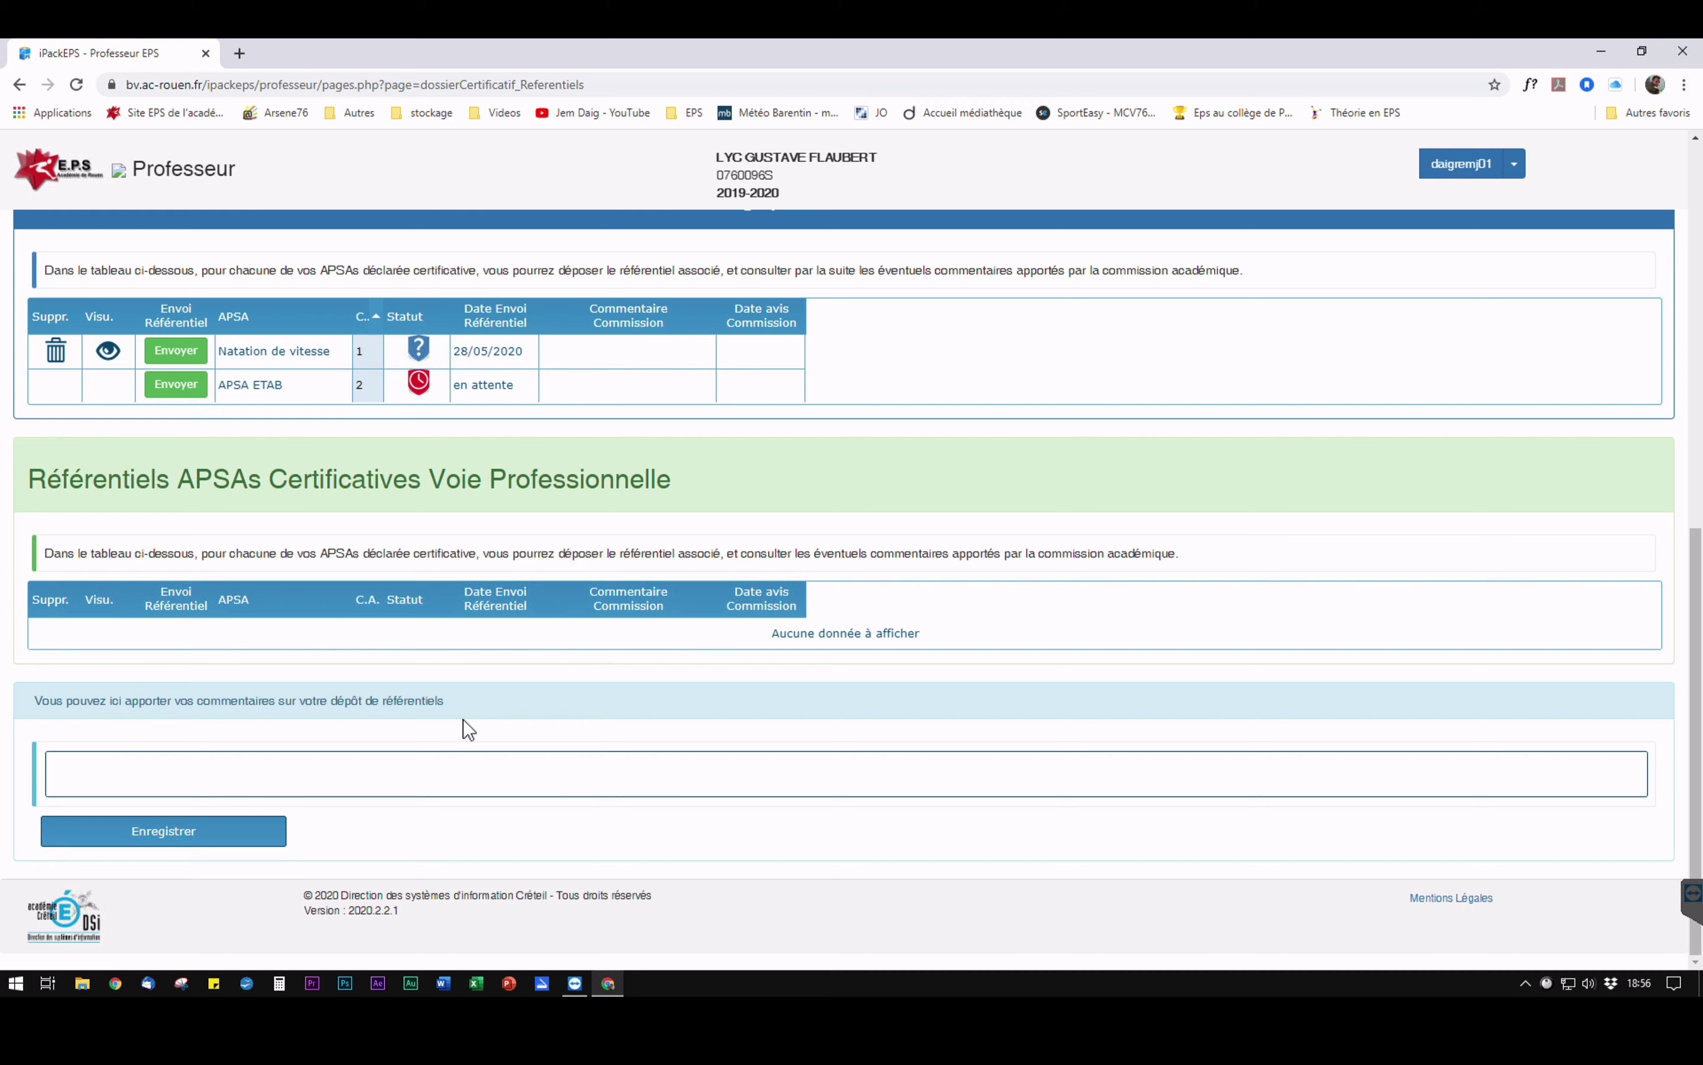
click(236, 831)
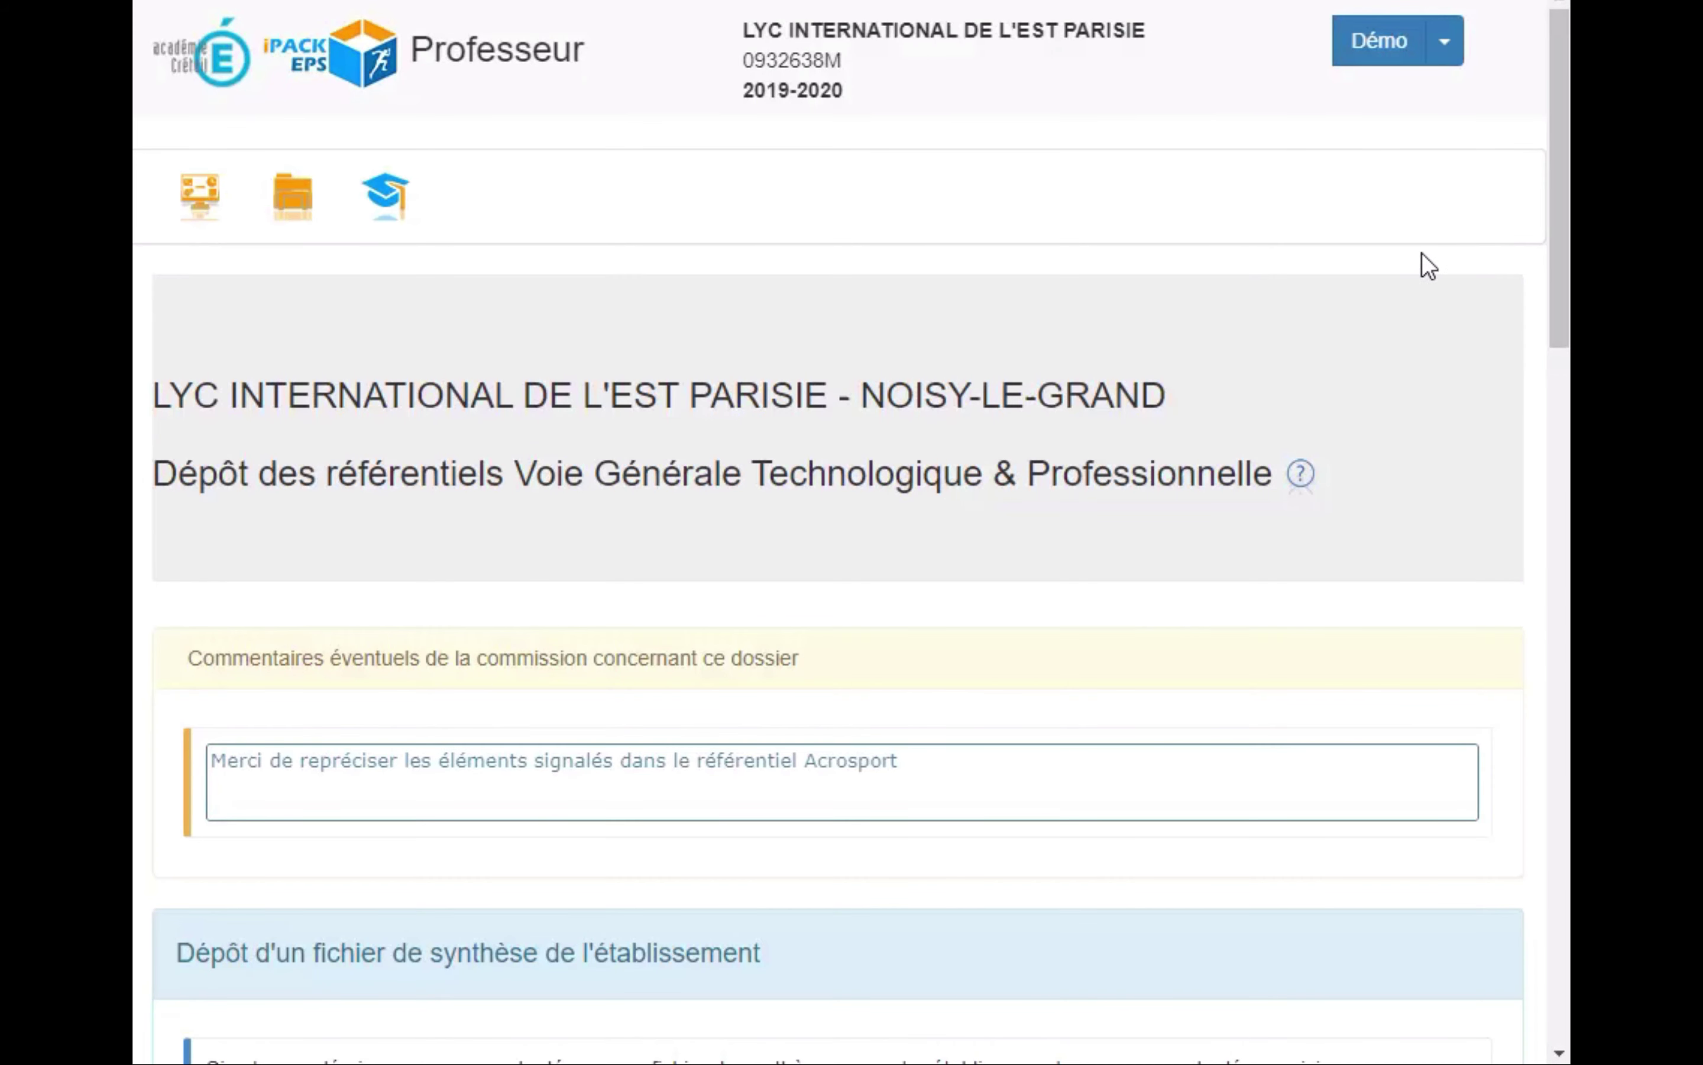
Step: Send ref.Acrosport_GT.pdf as the new référentiel for Acrosport in Voie Générale & Technologique and close the deposit dialog
scroll(1554, 110, down, 5)
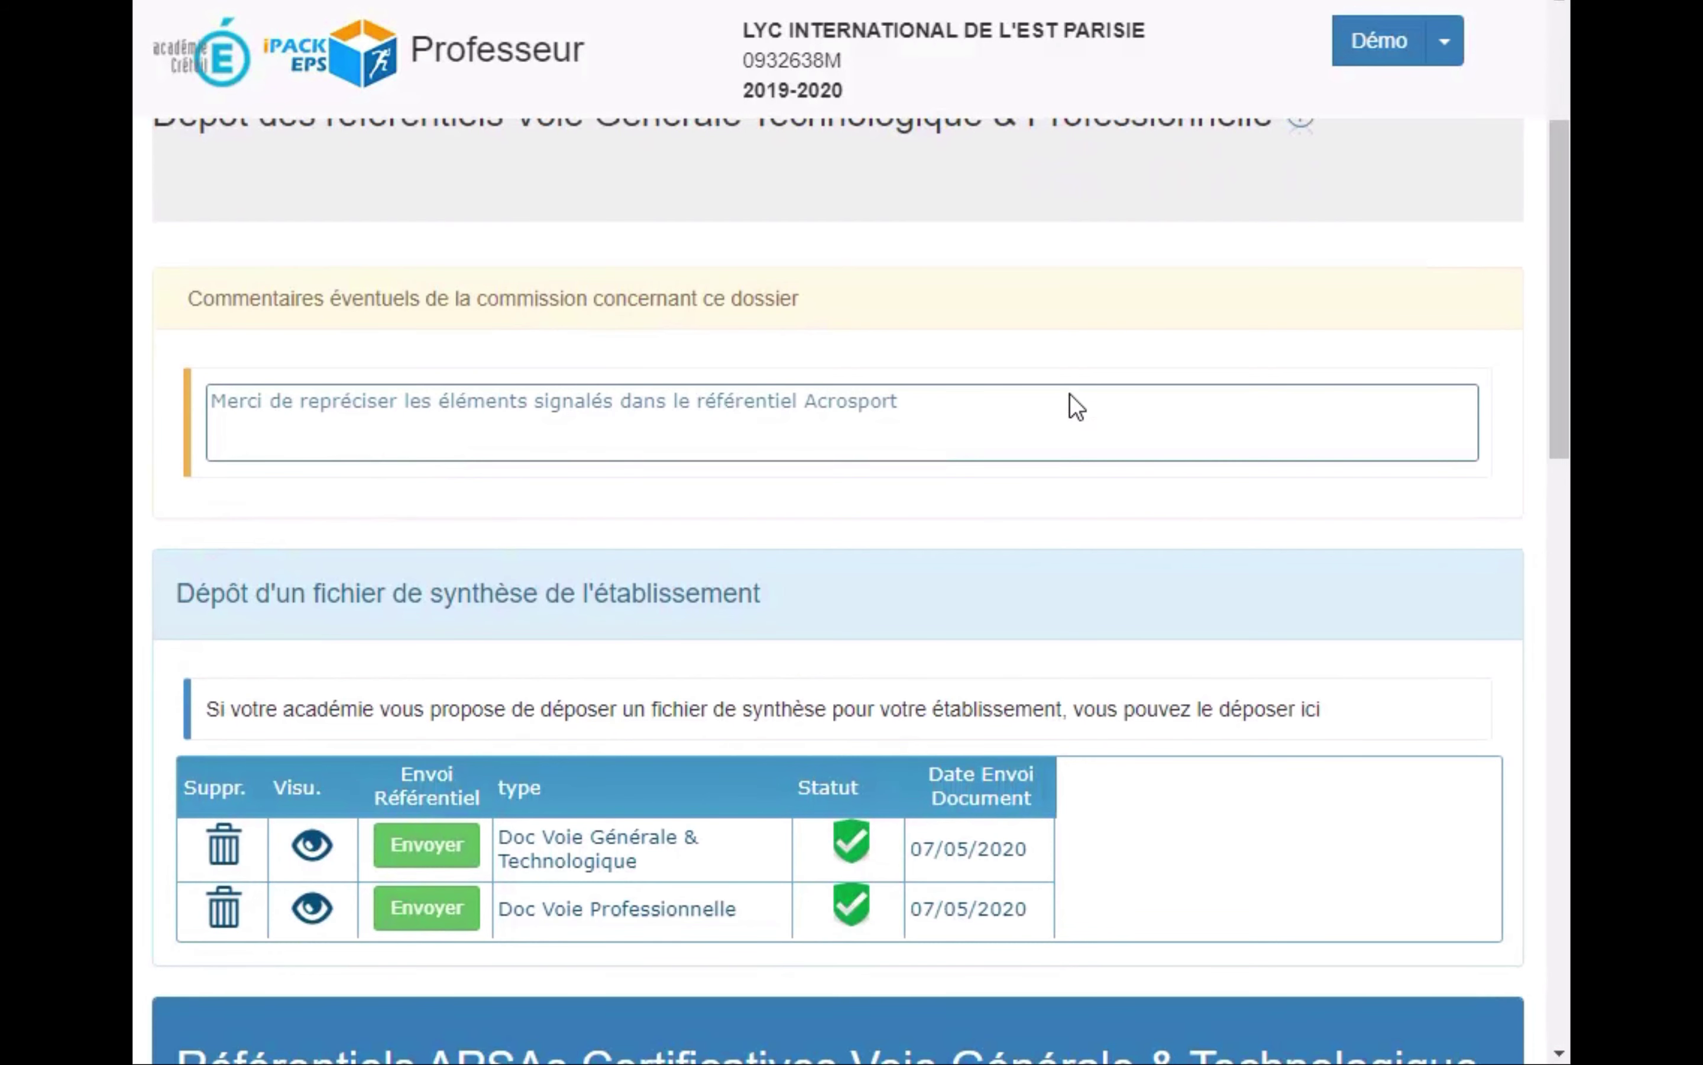
scroll(1560, 218, down, 1)
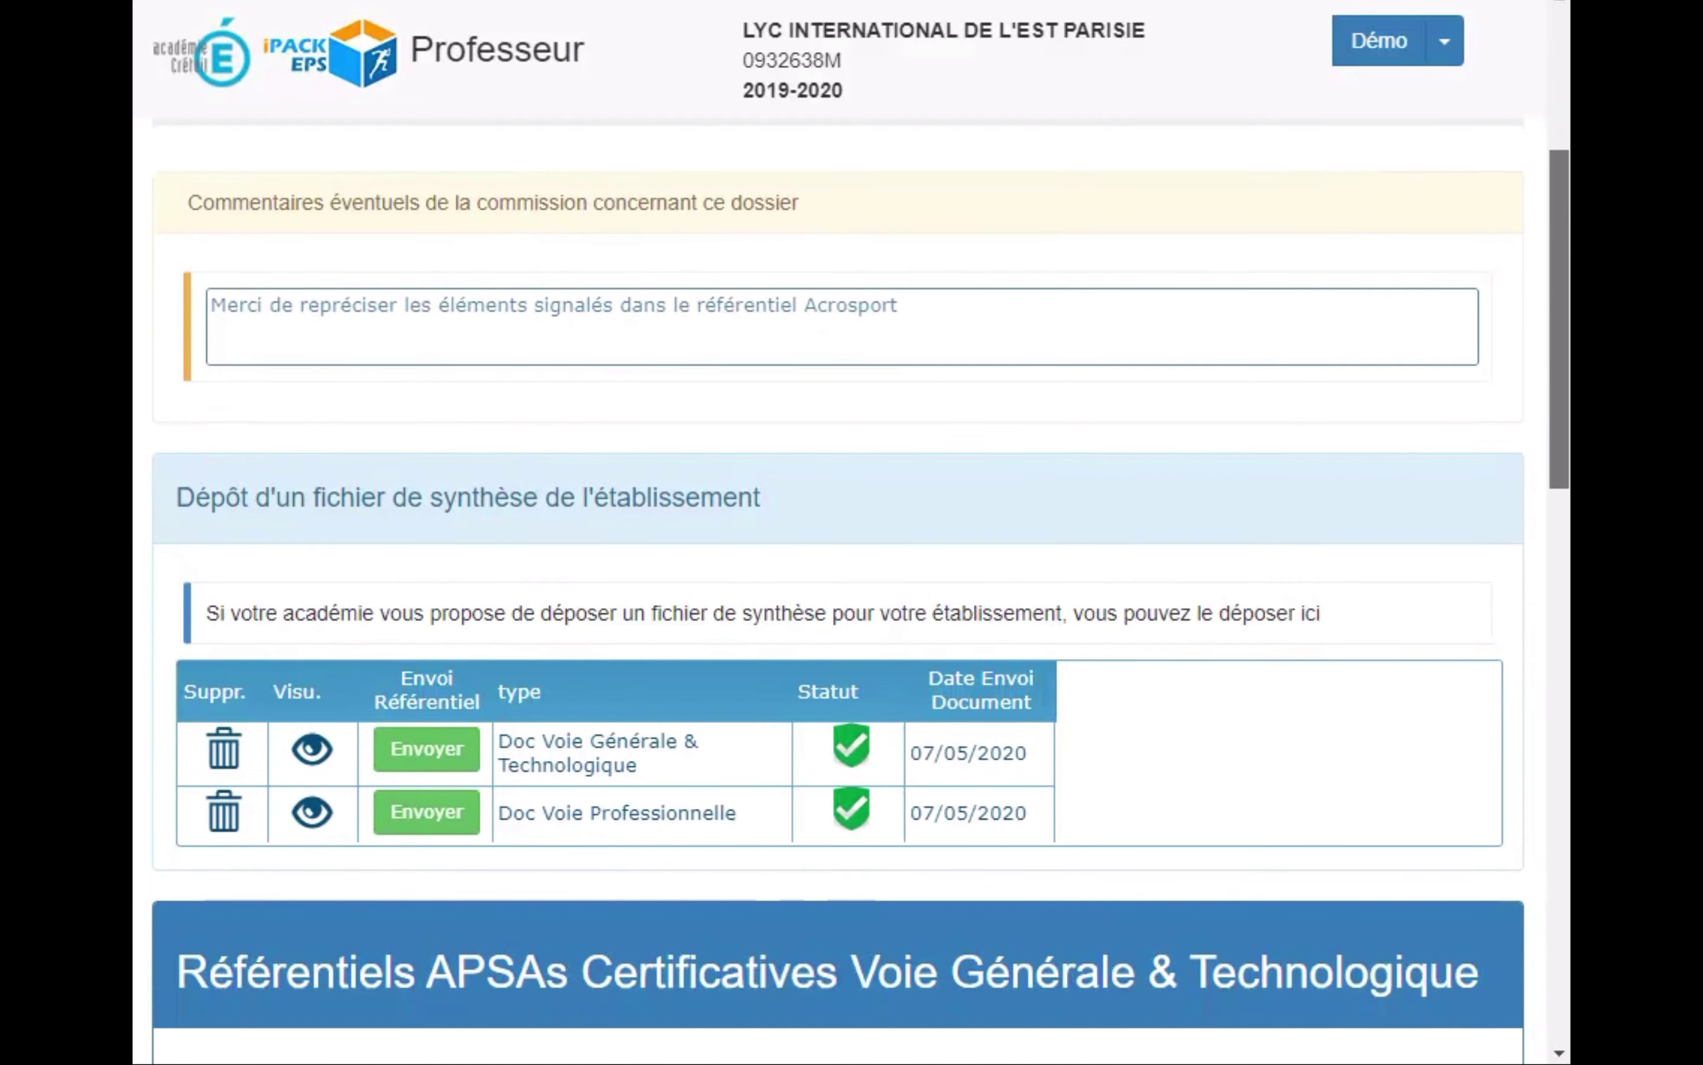
scroll(1560, 317, down, 4)
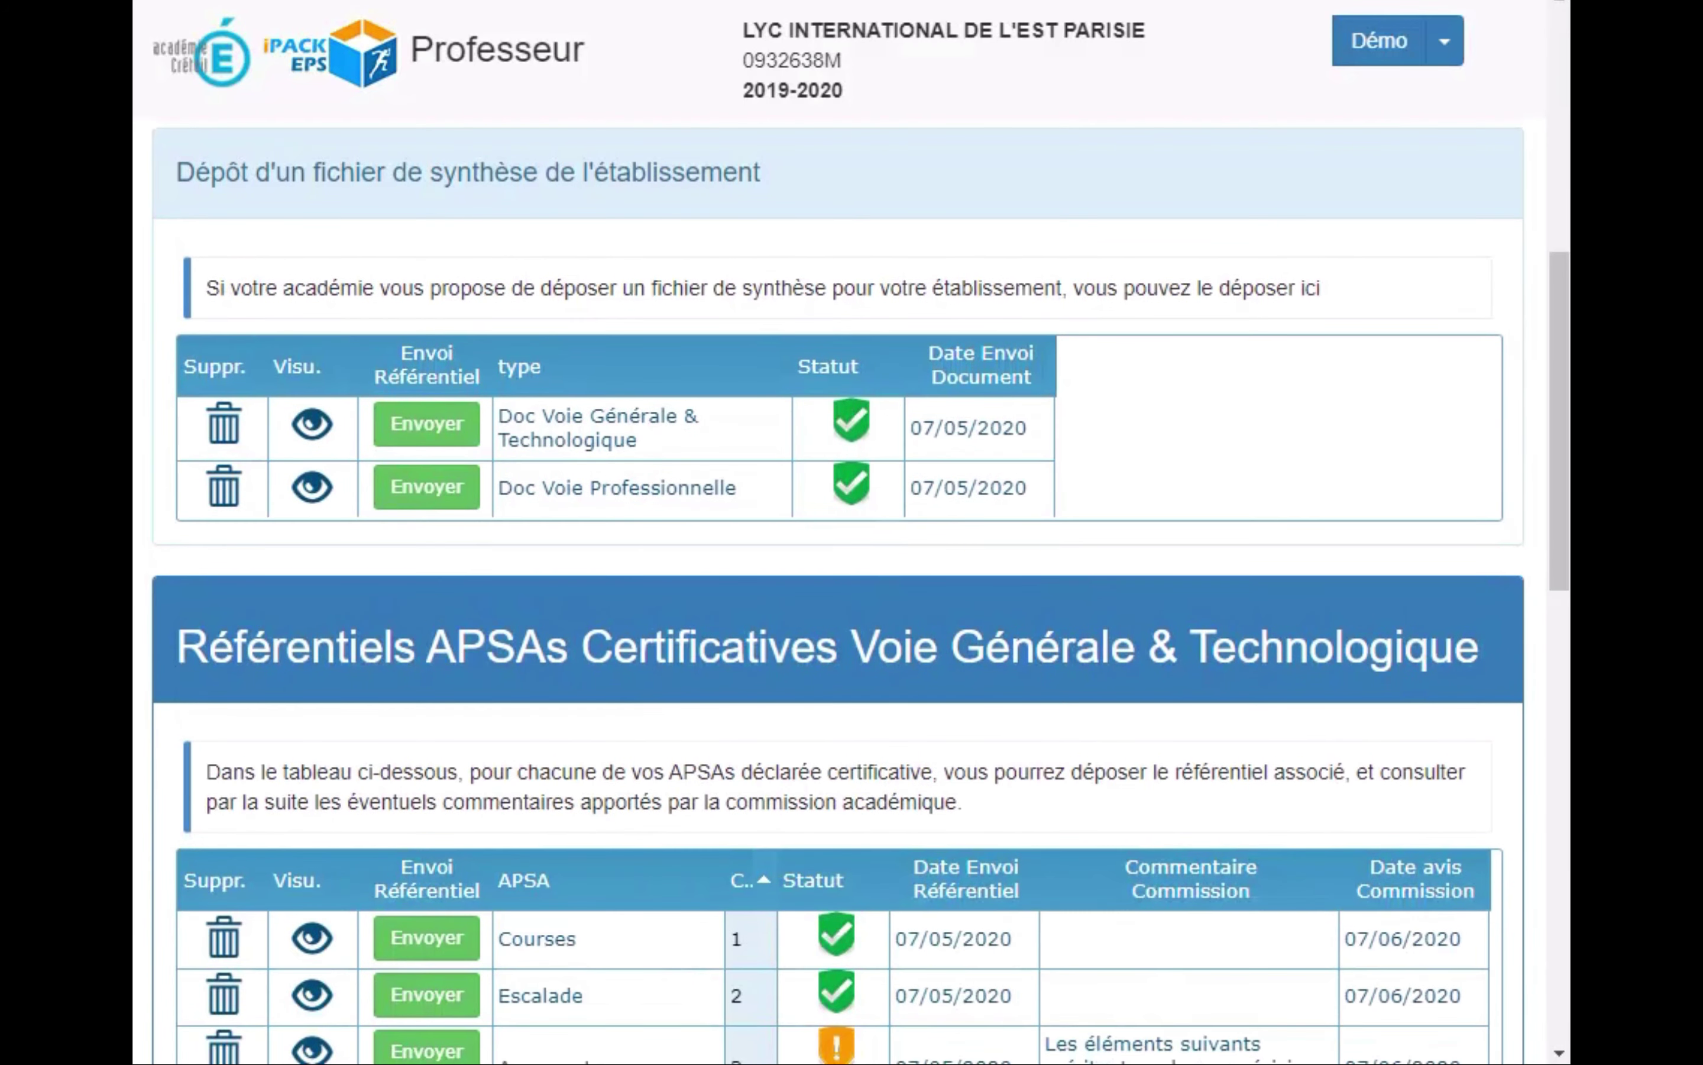
mouse_move(859, 412)
scroll(1554, 331, down, 4)
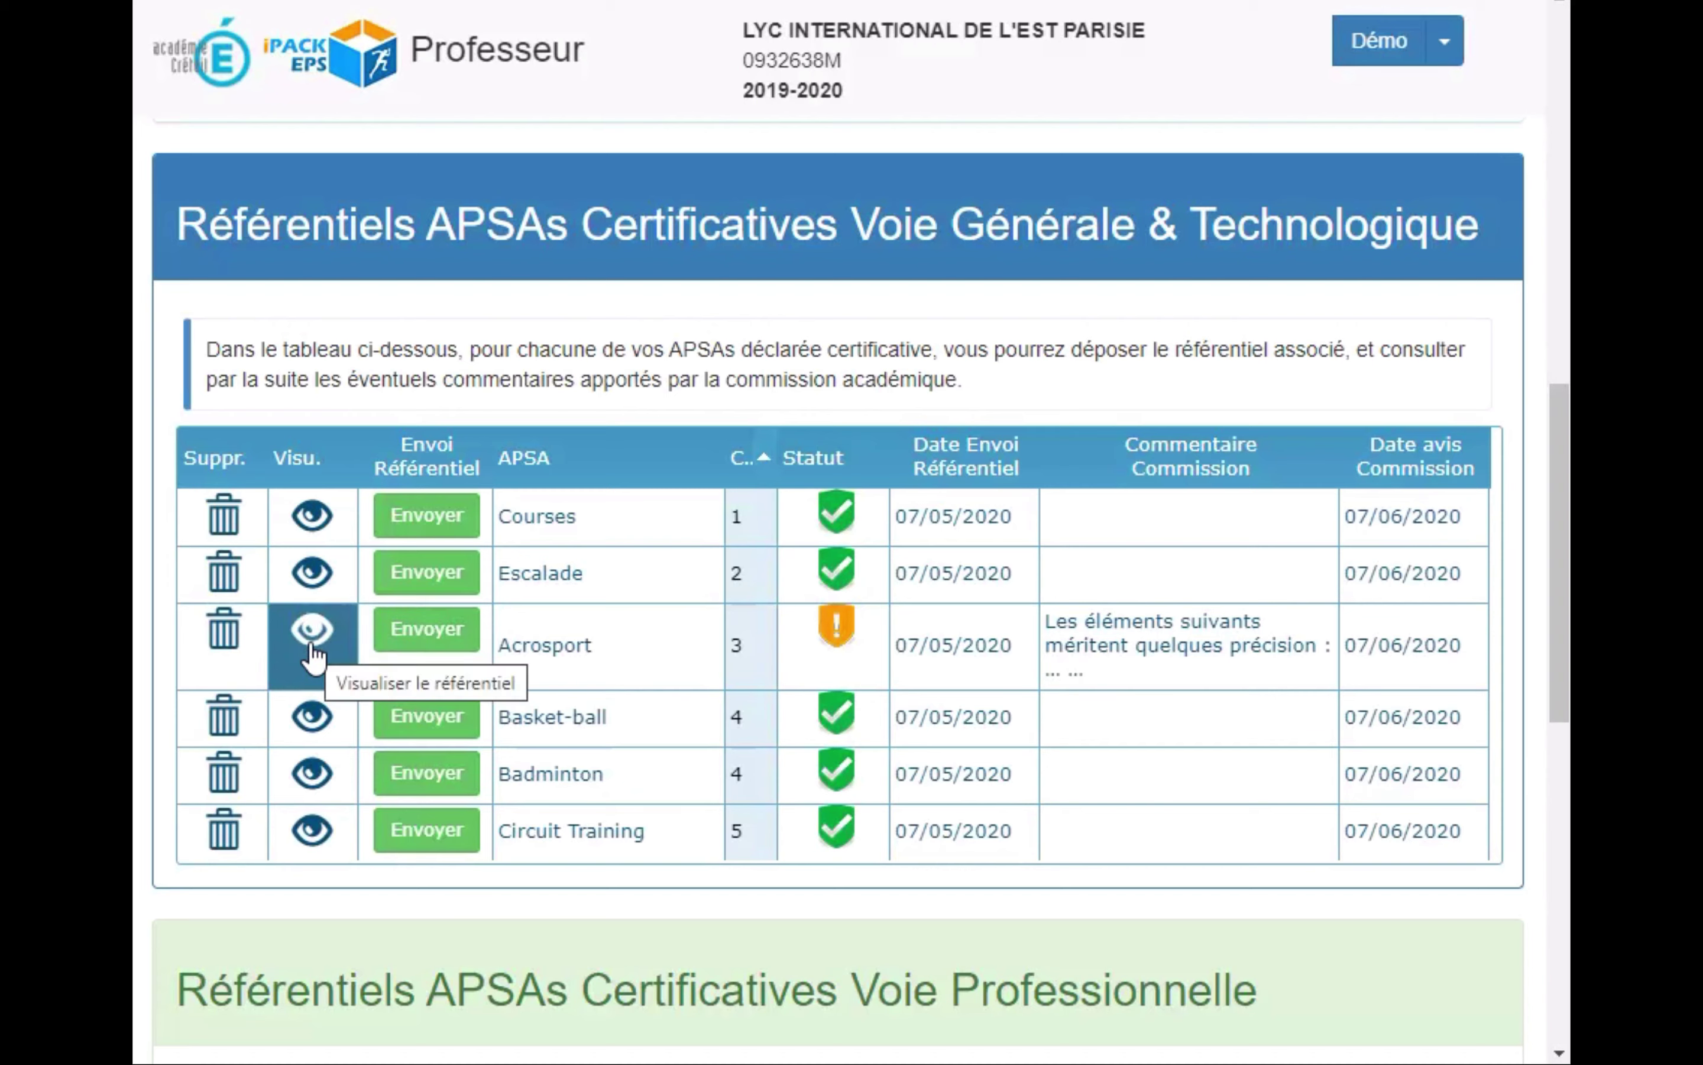
click(407, 665)
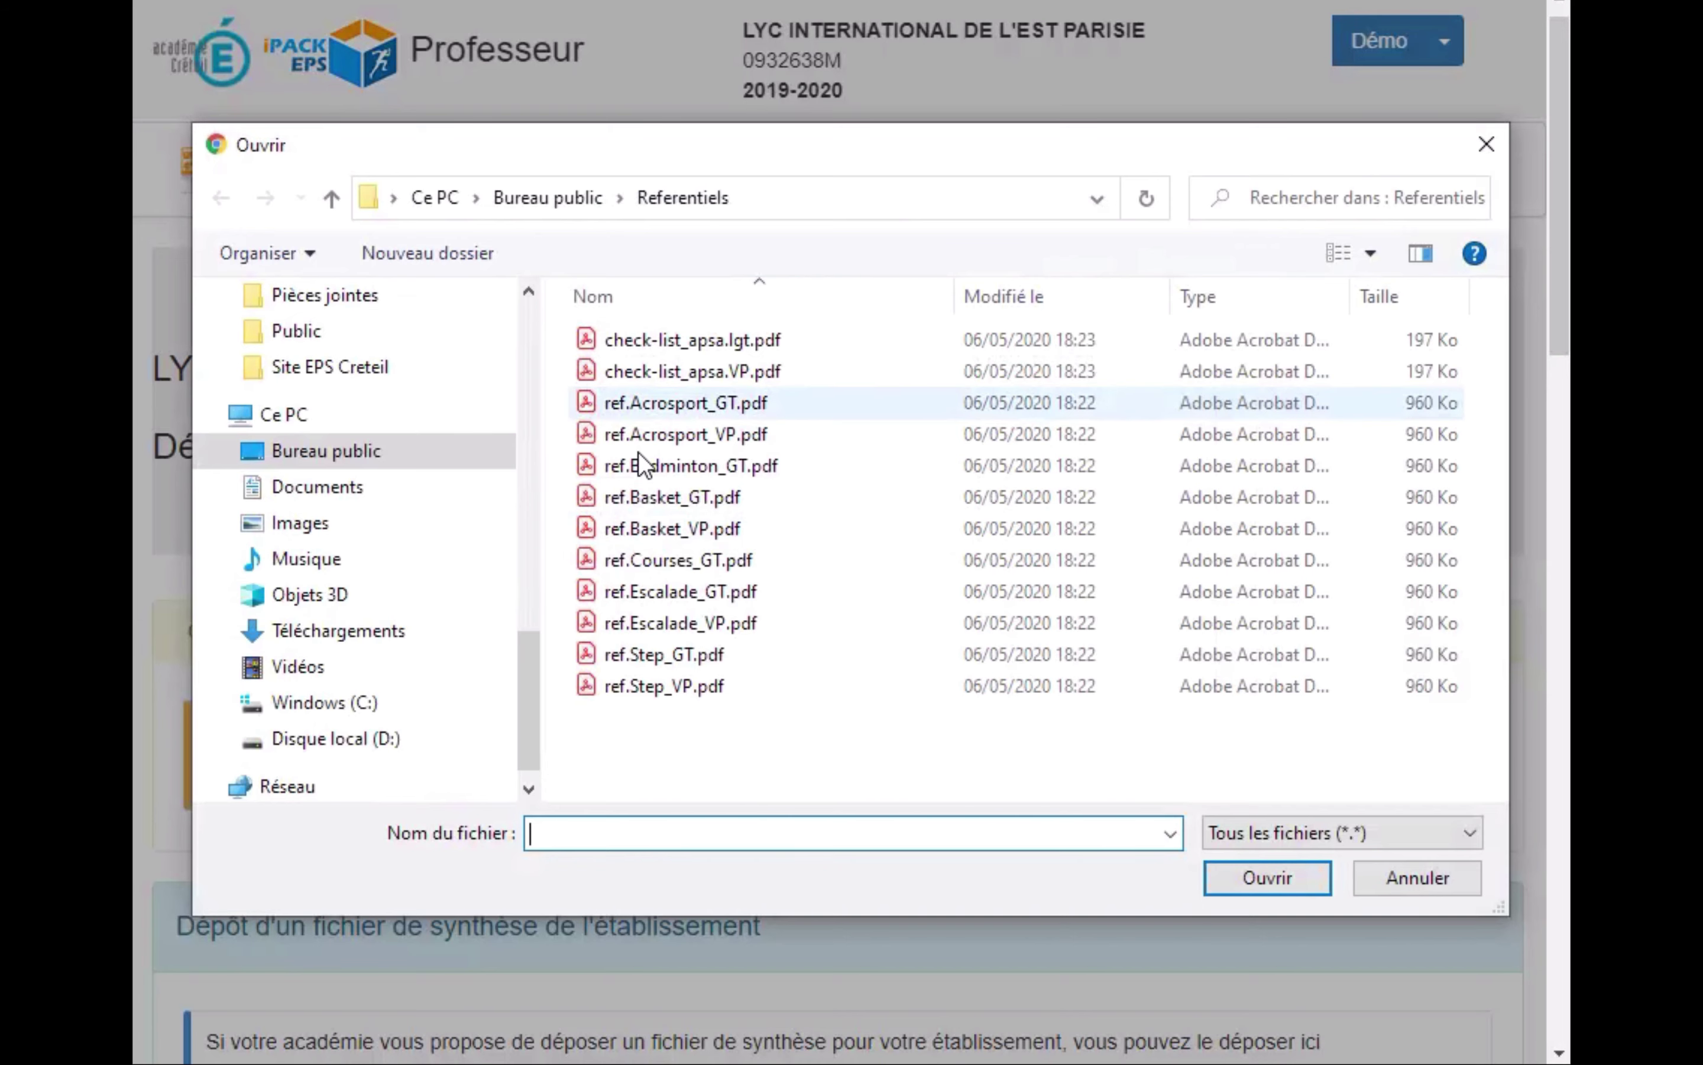
double_click(643, 409)
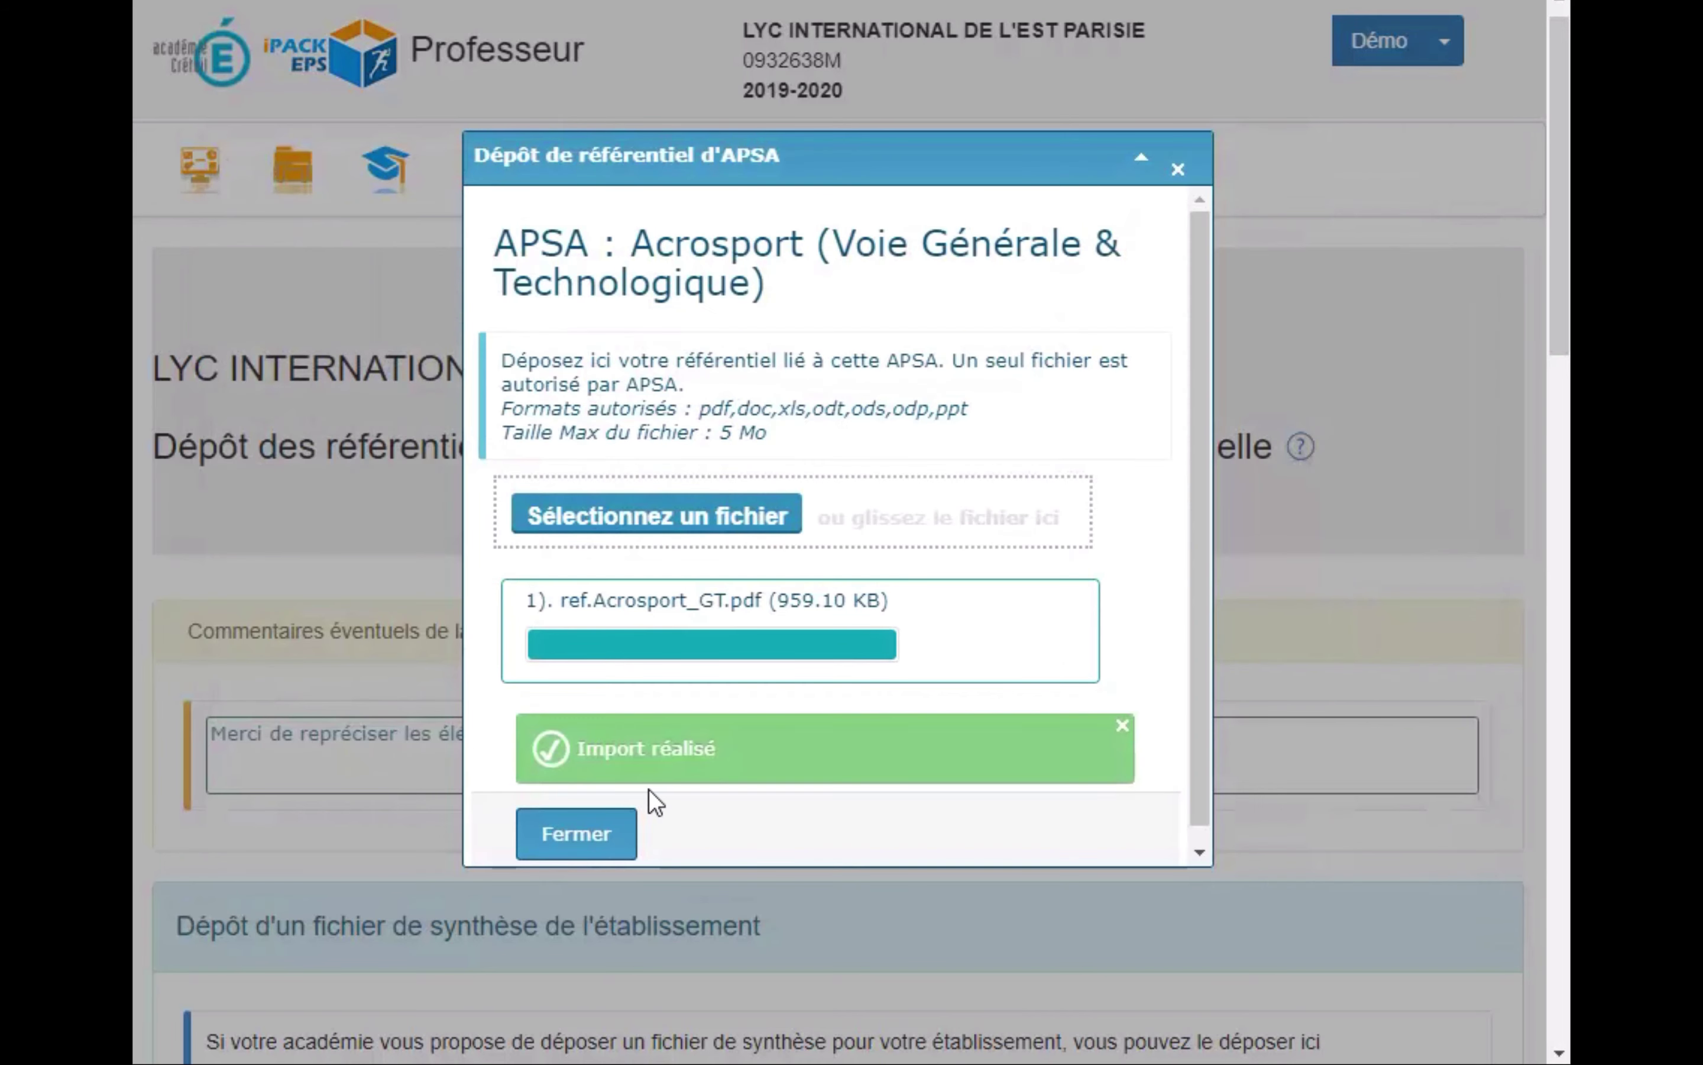
click(605, 828)
Step: Review the statuses, dates and commission comments of the summary files and the référentiels for Voie Générale & Technologique and Voie Professionnelle
scroll(981, 453, down, 10)
scroll(981, 453, down, 5)
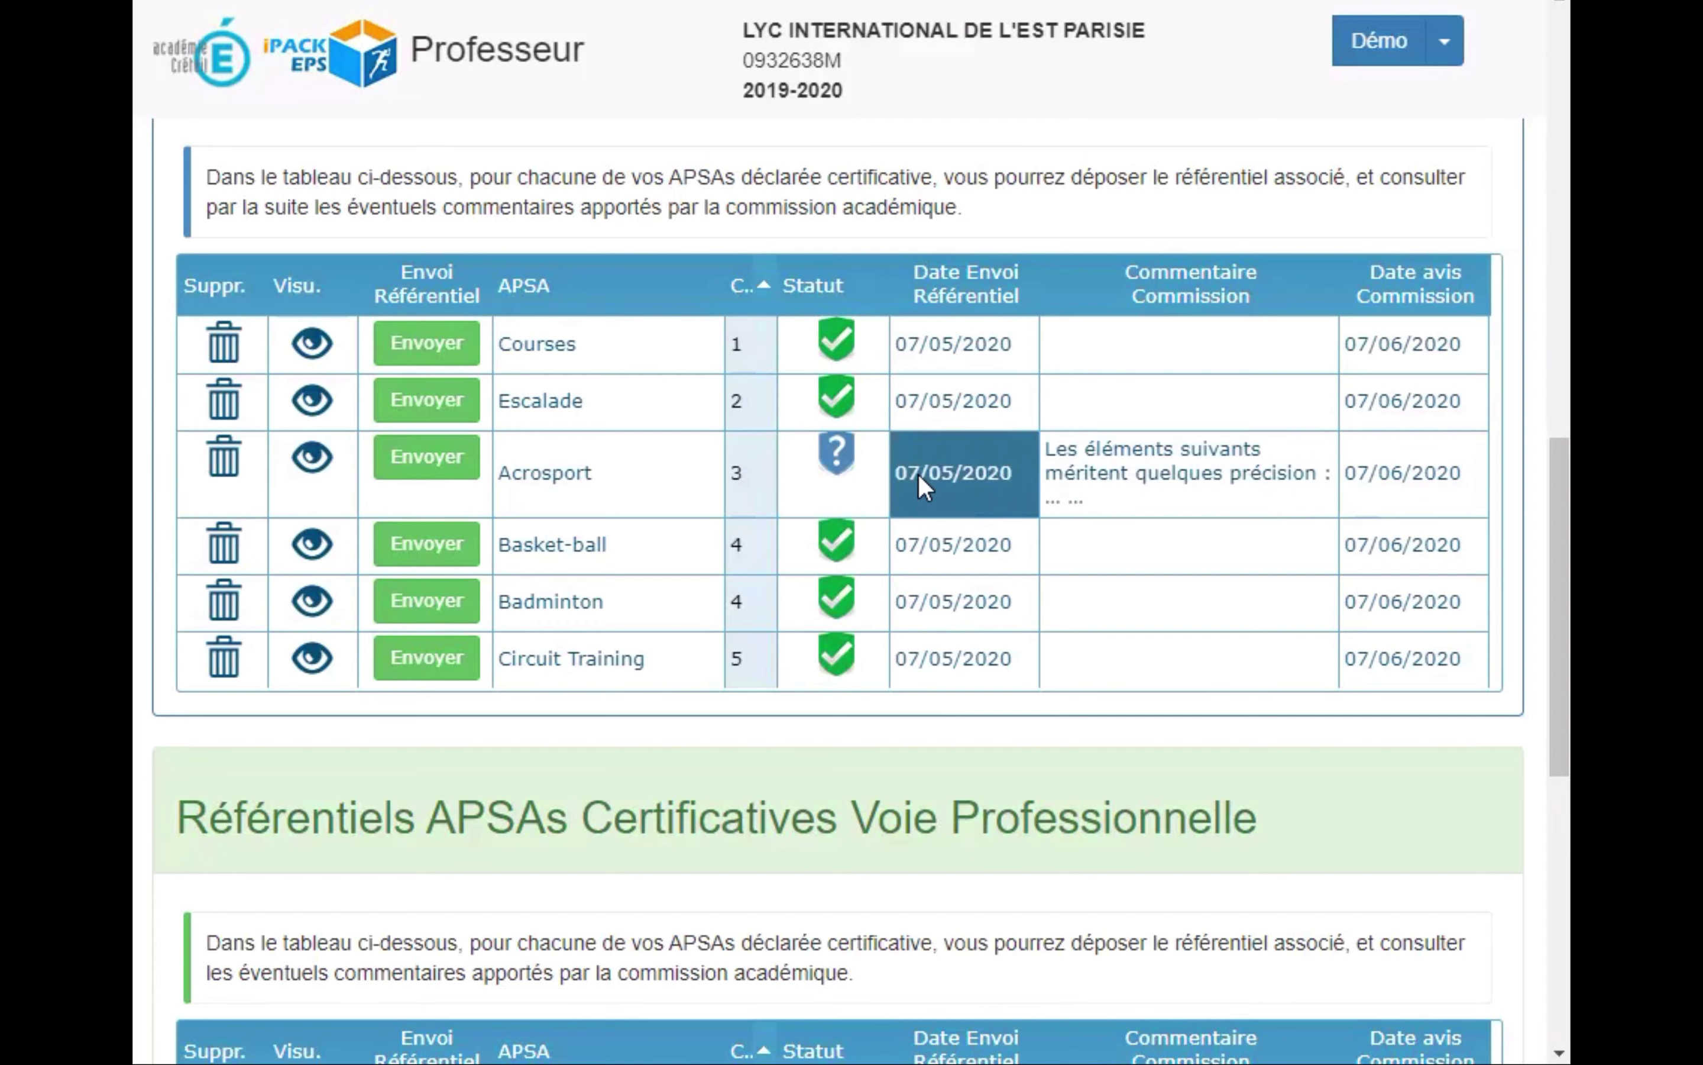
scroll(919, 473, down, 5)
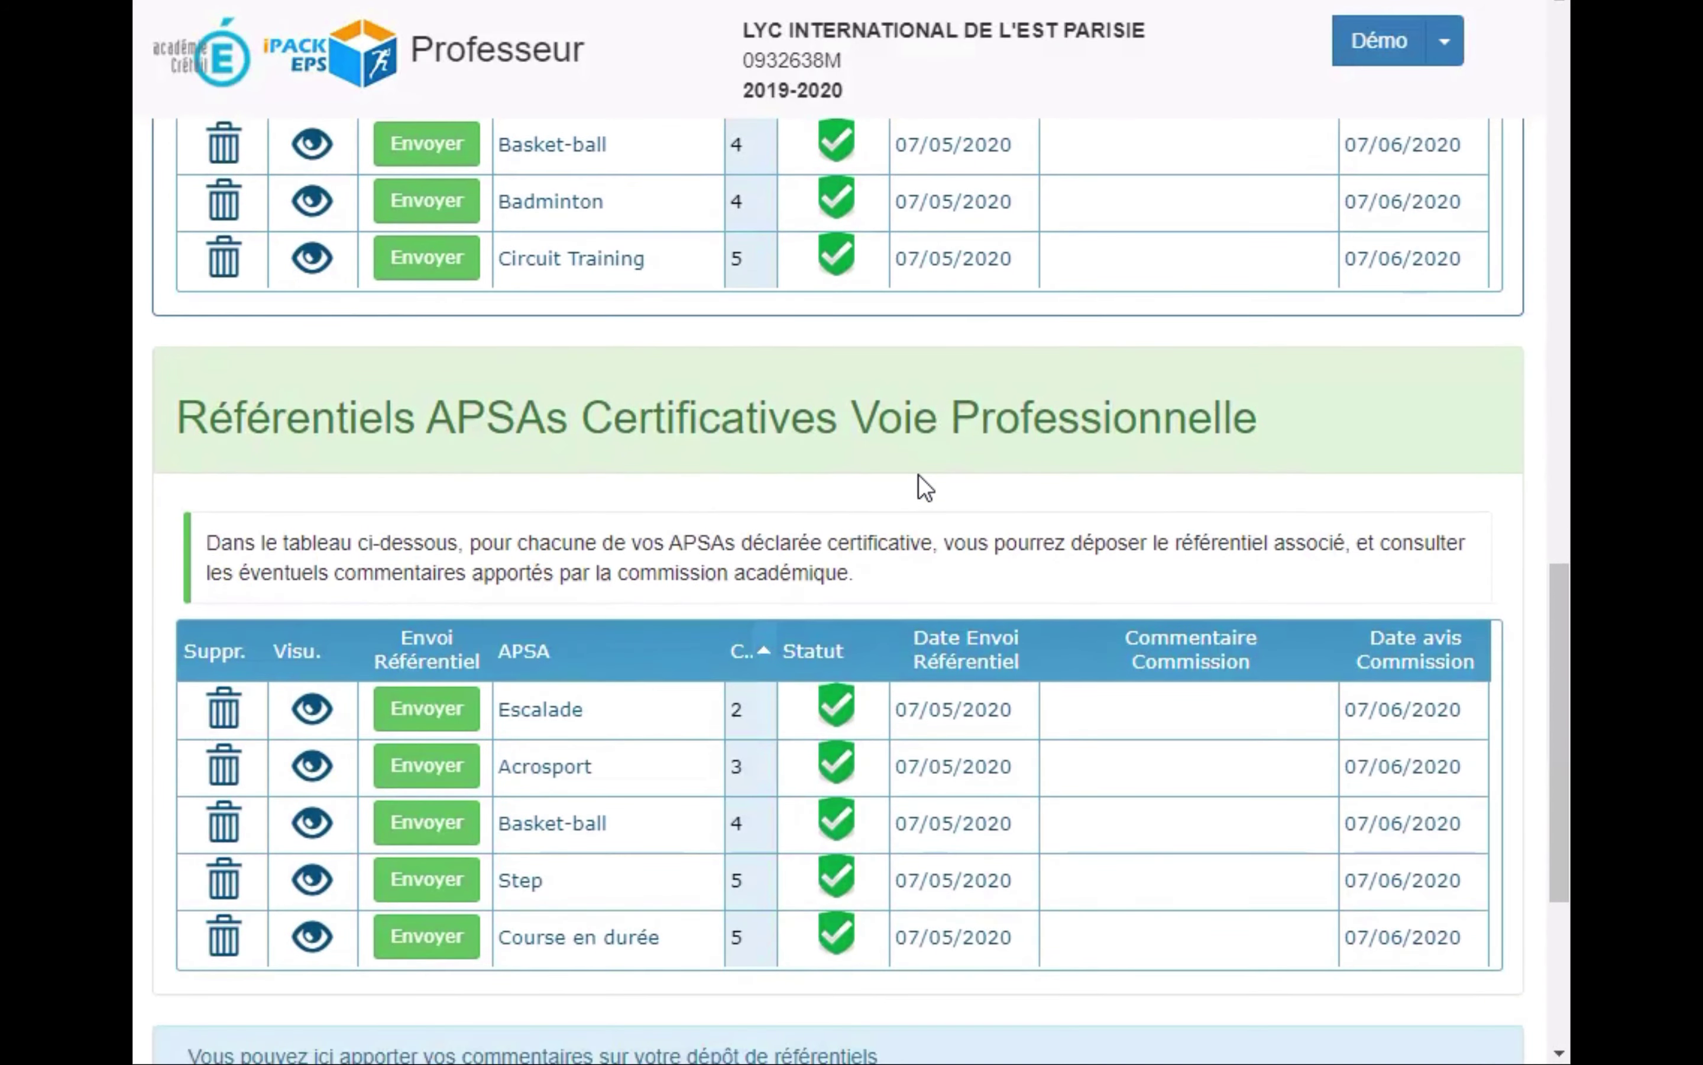
scroll(918, 474, down, 5)
scroll(919, 473, up, 10)
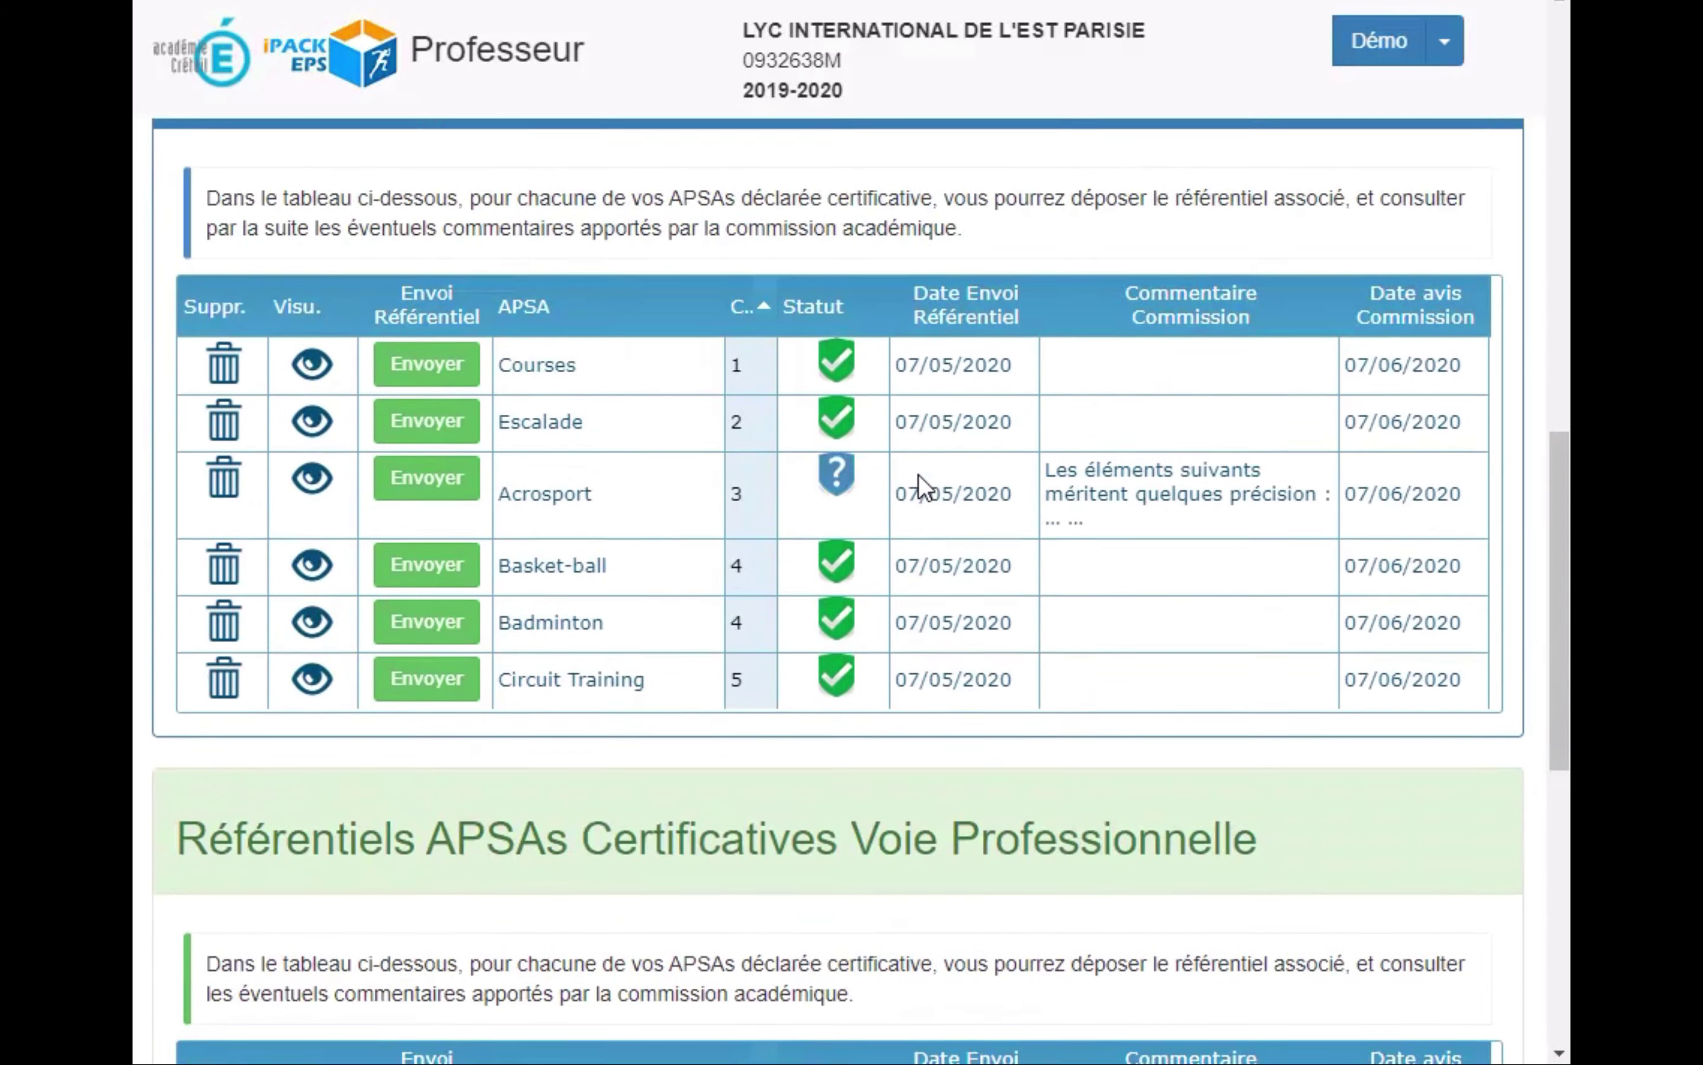
scroll(919, 473, up, 15)
scroll(892, 616, down, 6)
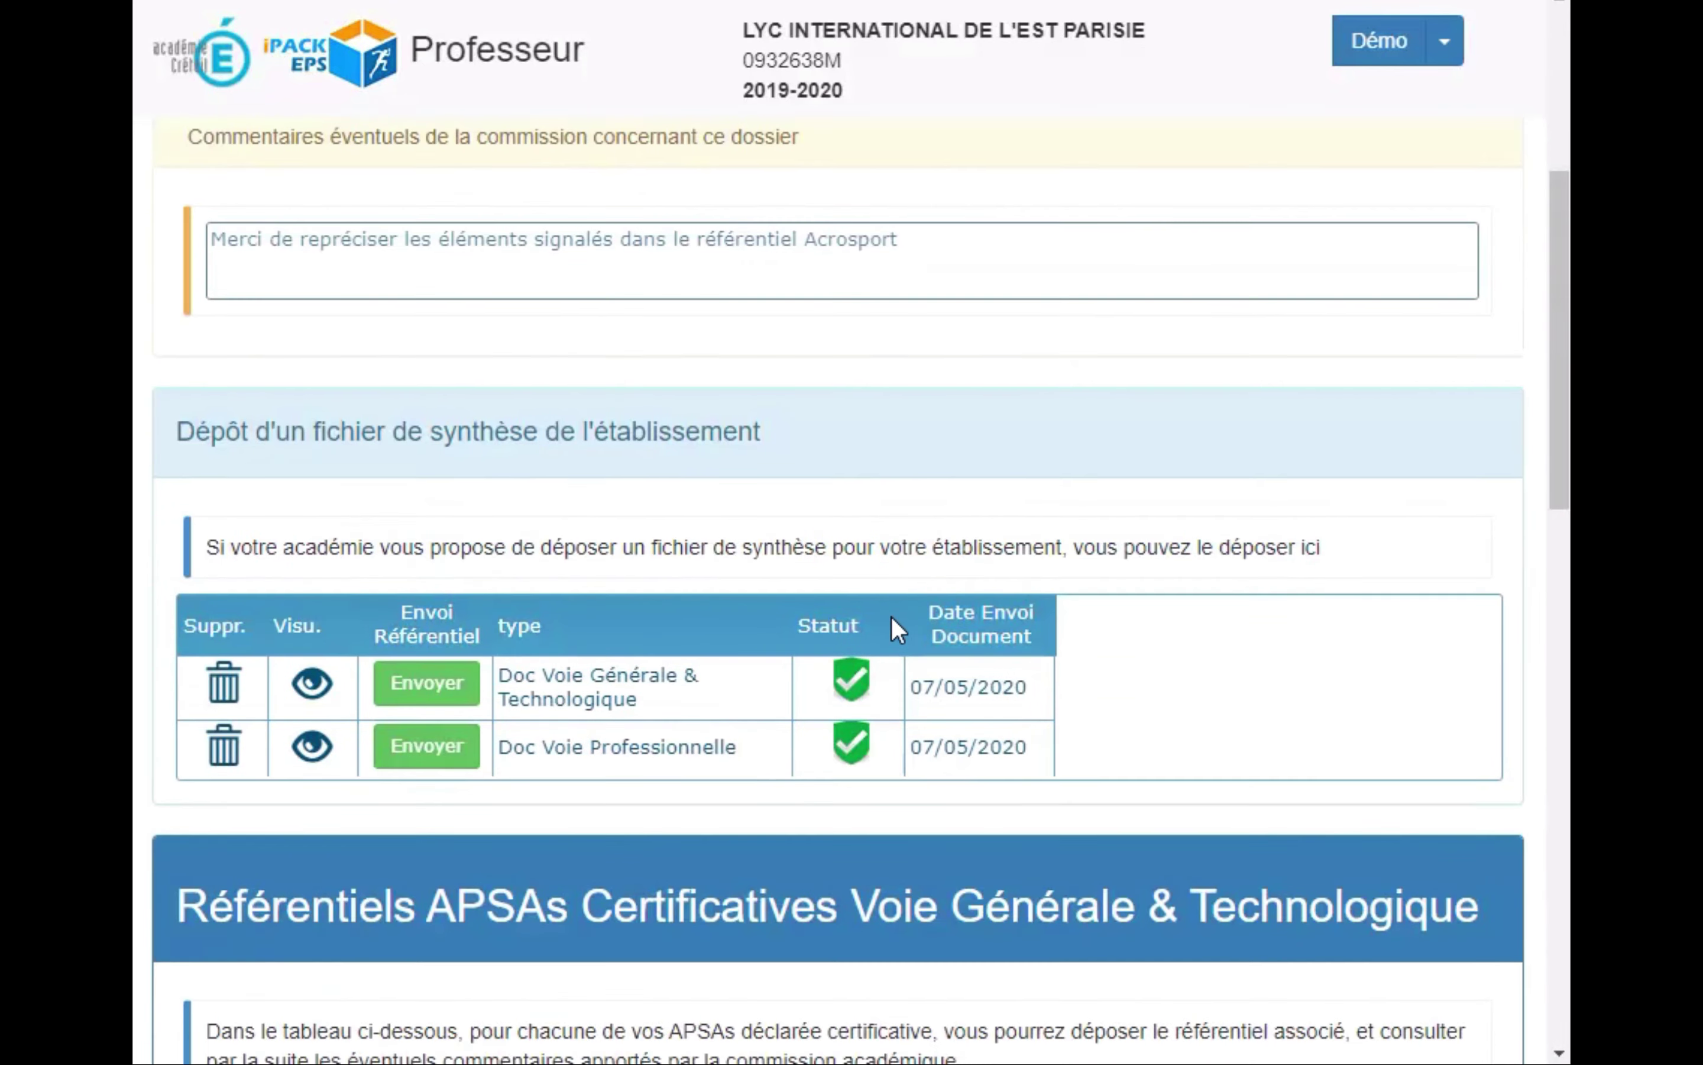
scroll(892, 616, down, 8)
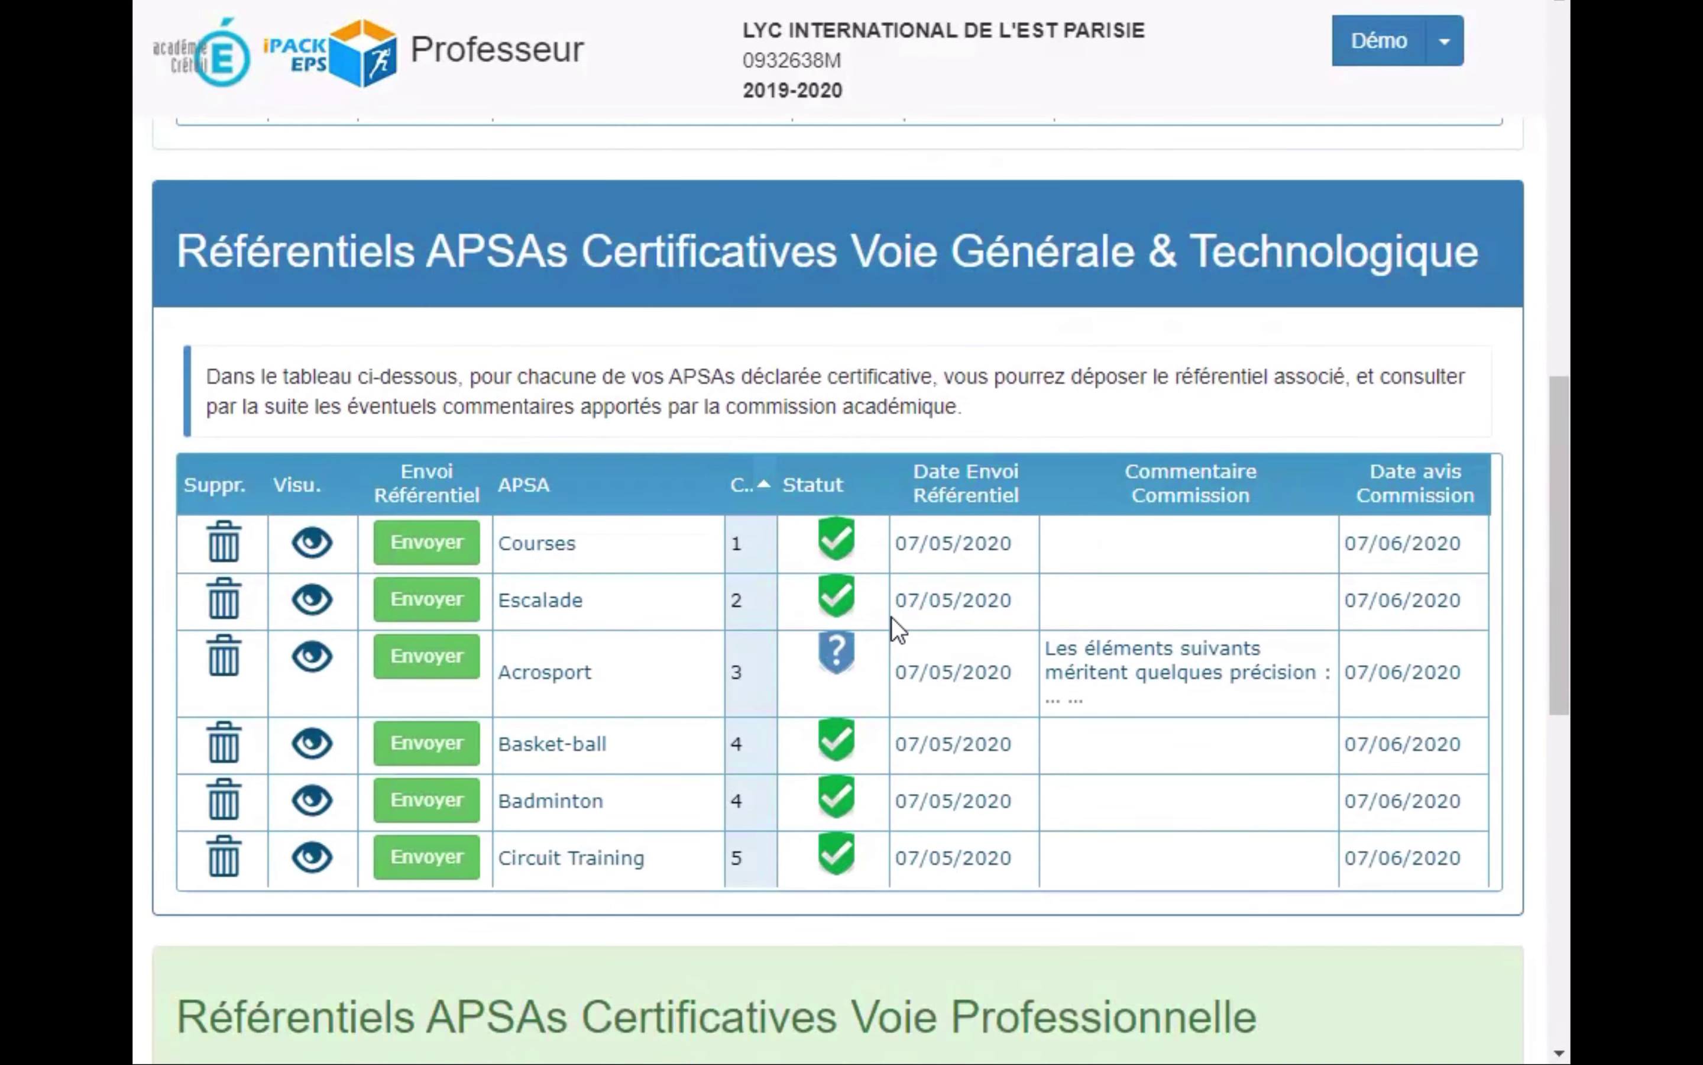